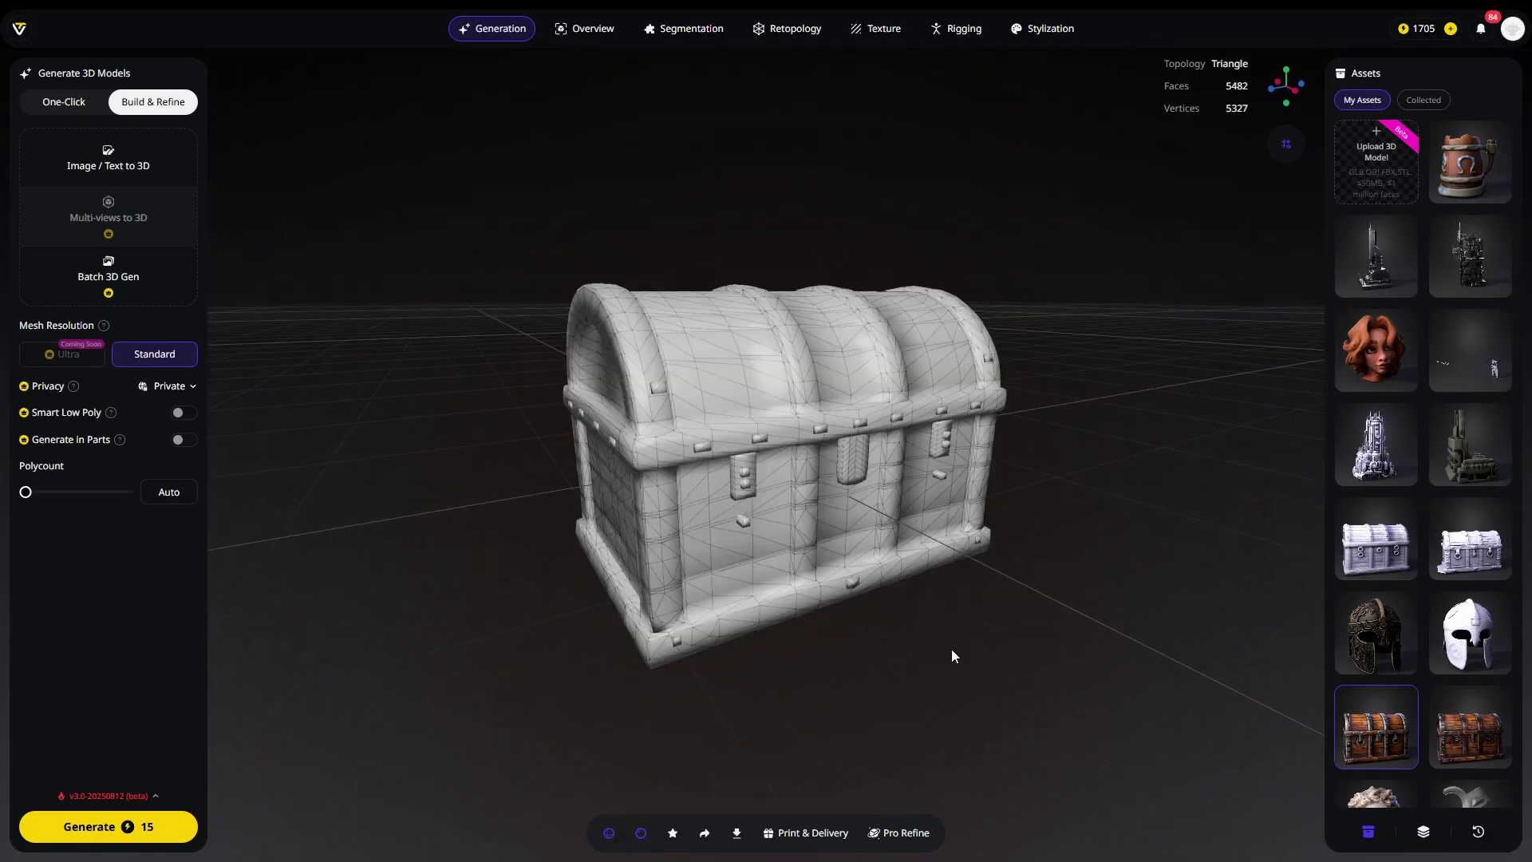
# Orbit the treasure chest to a three-quarter view, then turn the redhead model to its other side.
pyautogui.moveTo(1076, 600); pyautogui.dragTo(881, 600)
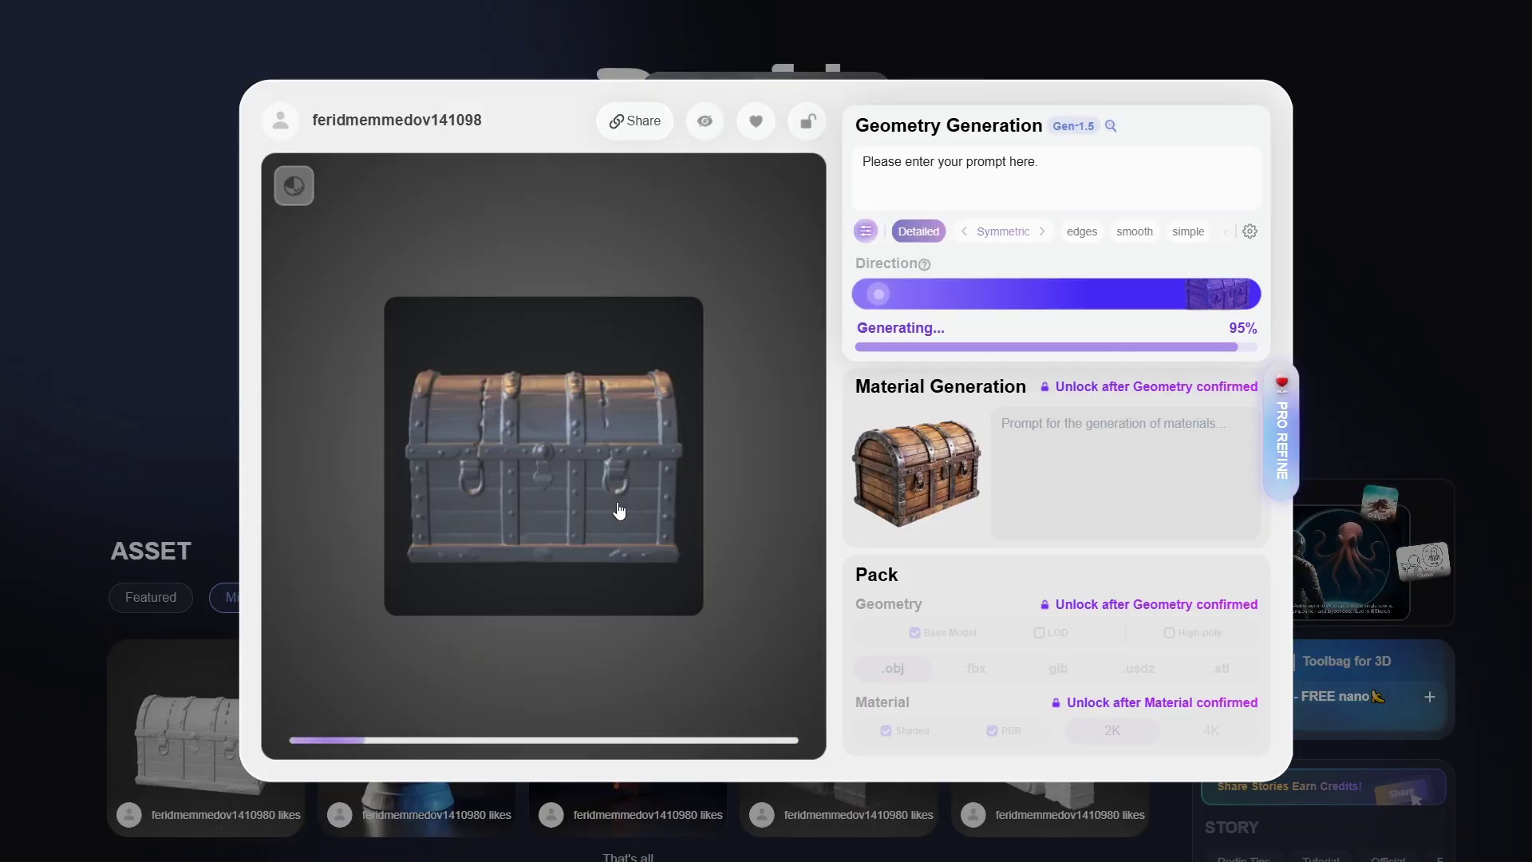
pyautogui.moveTo(598, 512); pyautogui.dragTo(623, 516)
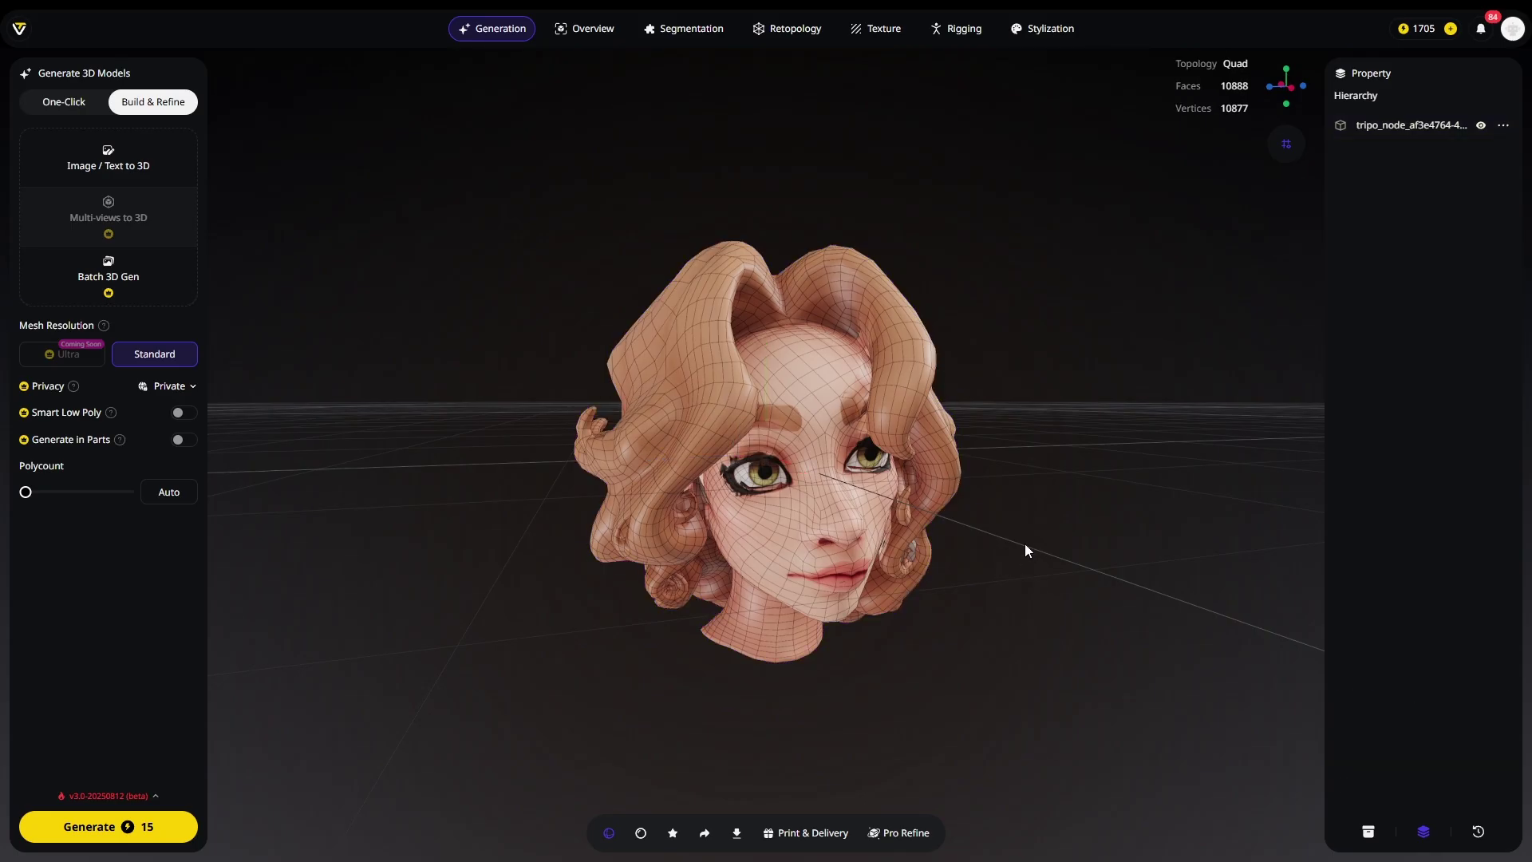
pyautogui.moveTo(882, 512)
pyautogui.mouseDown()
pyautogui.moveTo(729, 538)
pyautogui.moveTo(857, 542)
pyautogui.moveTo(683, 542)
pyautogui.moveTo(868, 550)
pyautogui.mouseUp()
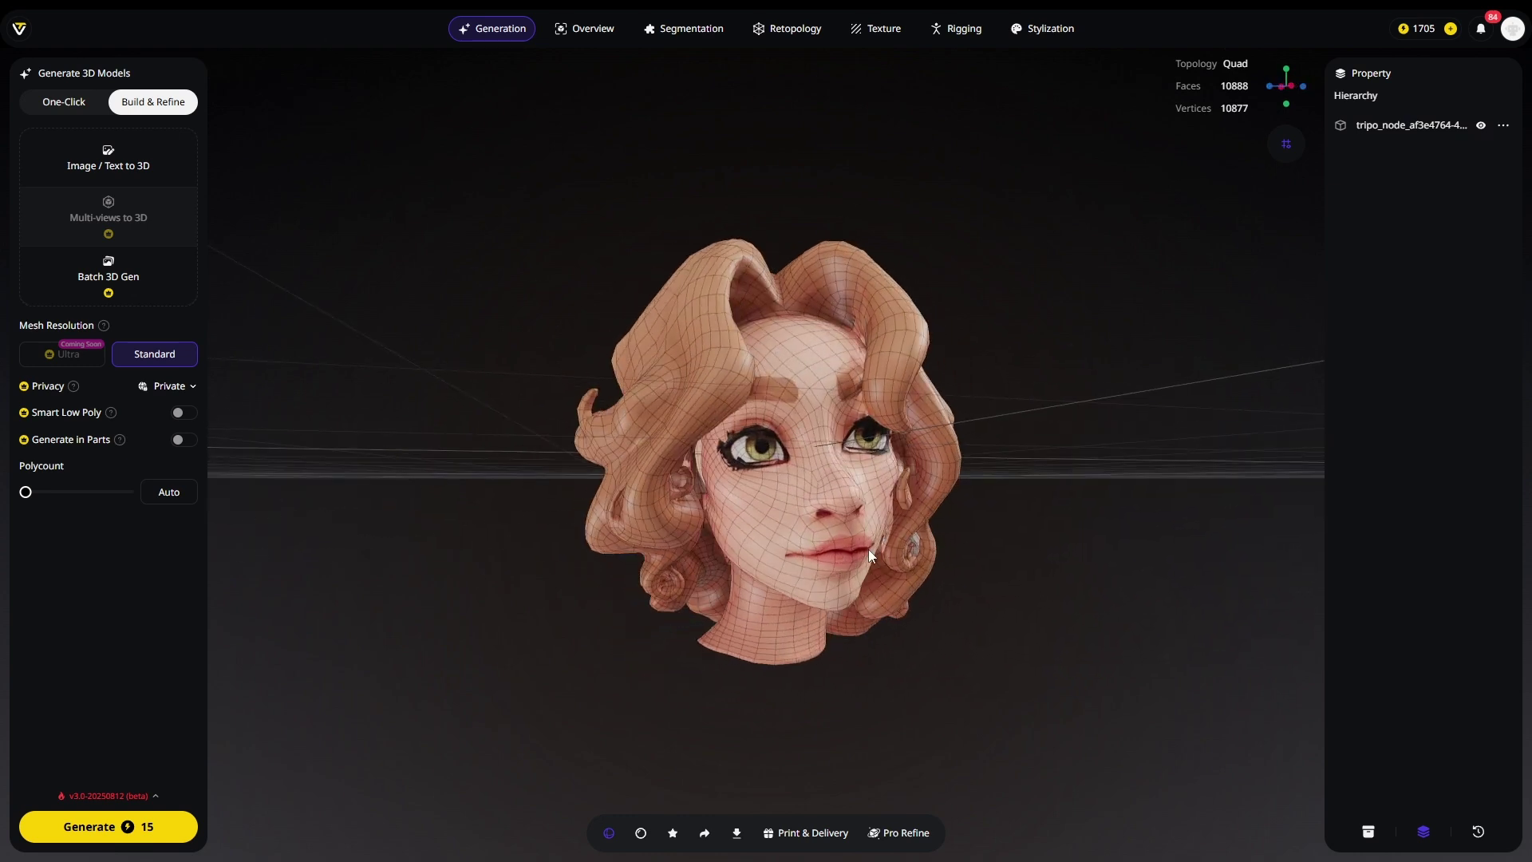
# Inspect the marble head from a three-quarter angle, then orbit the quad-topology alien head.
pyautogui.click(888, 567)
pyautogui.click(1021, 498)
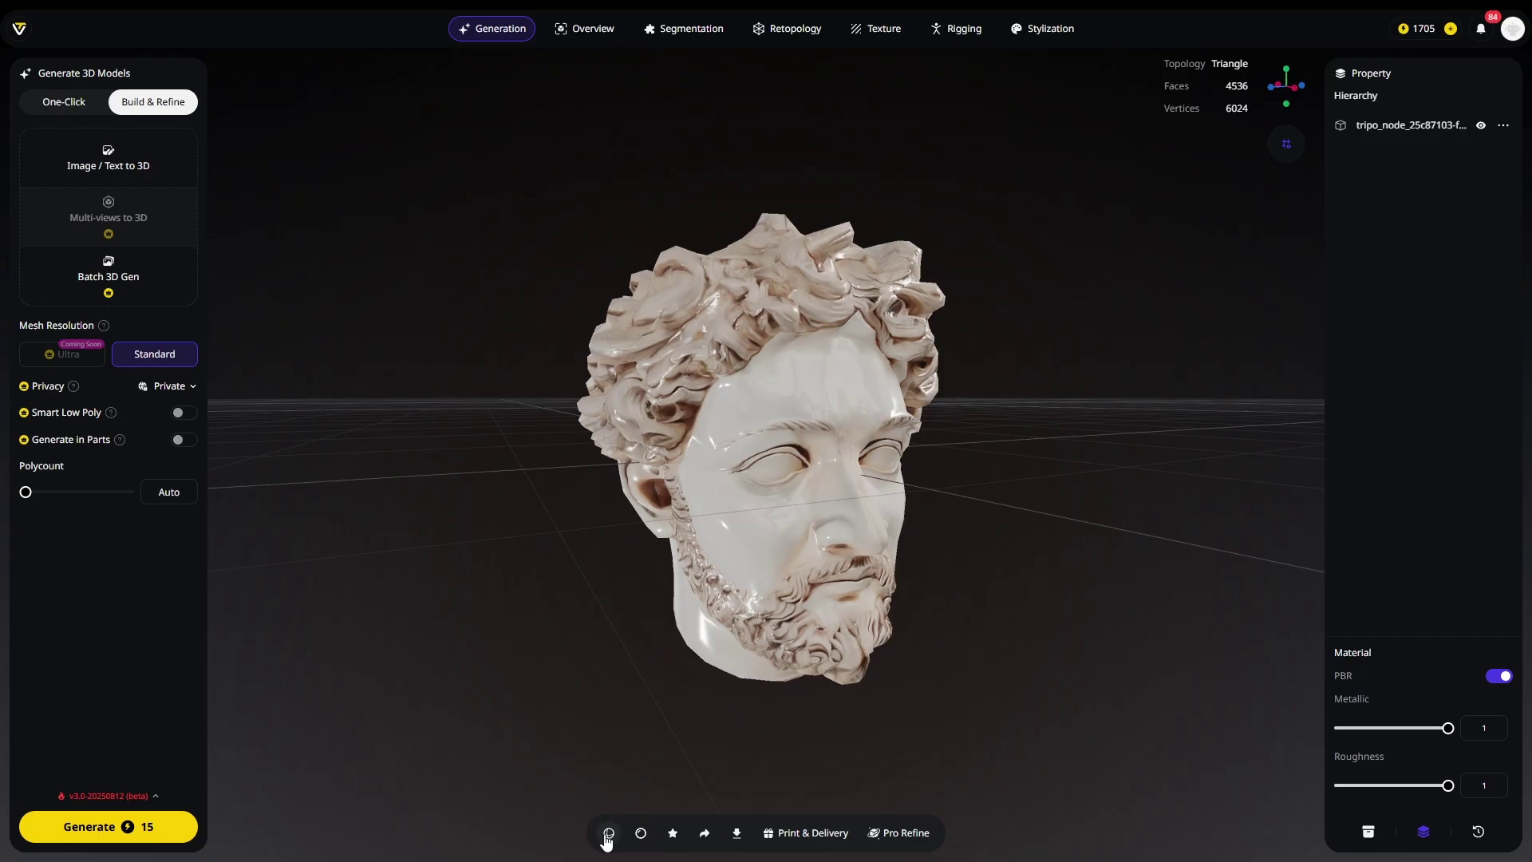
pyautogui.moveTo(1014, 586)
pyautogui.mouseDown()
pyautogui.moveTo(844, 560)
pyautogui.moveTo(799, 578)
pyautogui.moveTo(924, 564)
pyautogui.mouseUp()
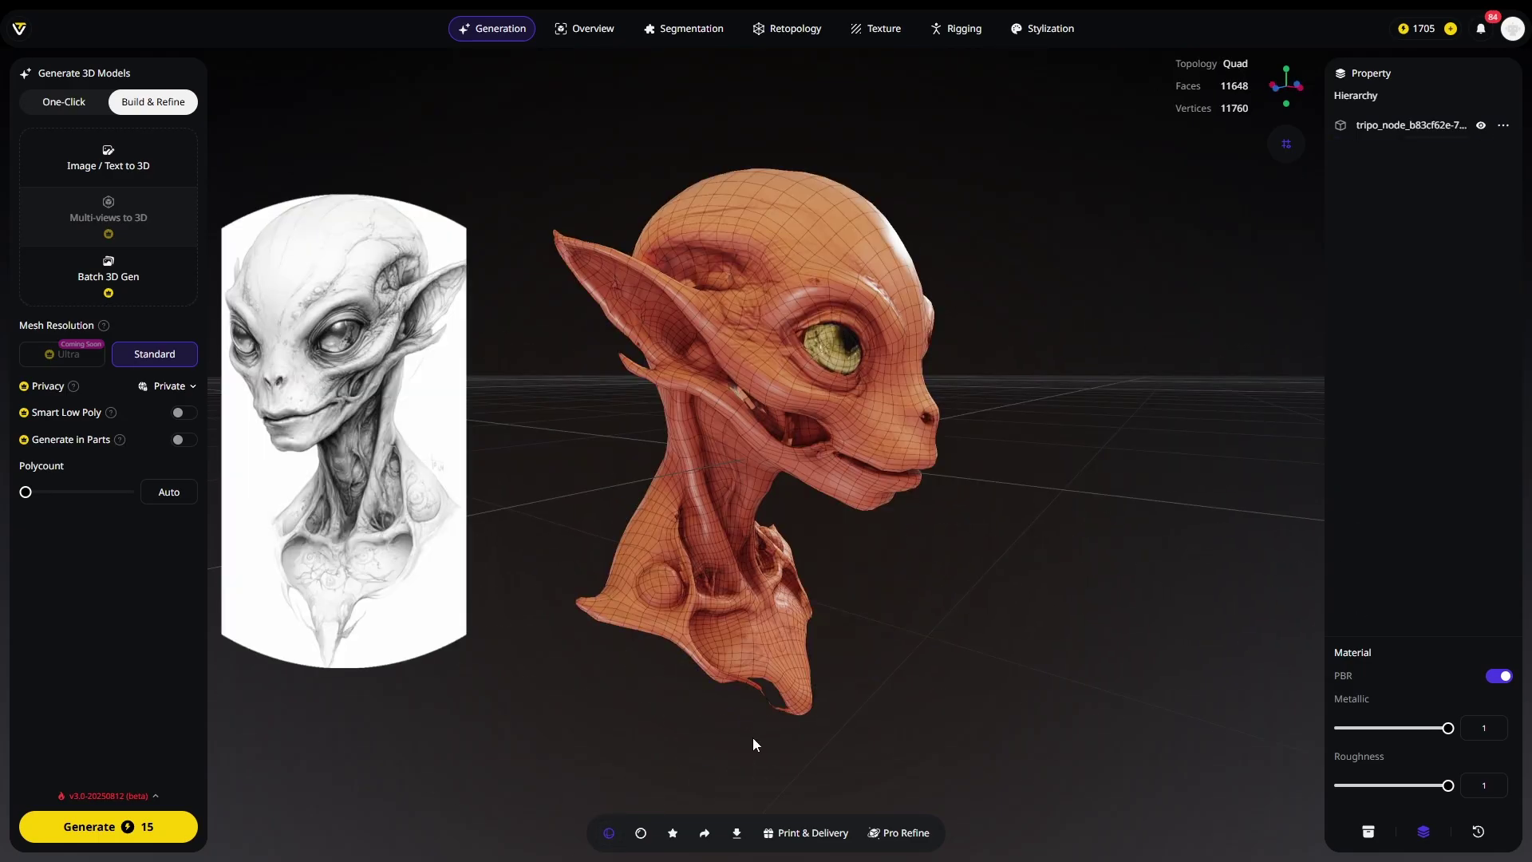
pyautogui.moveTo(753, 738)
pyautogui.mouseDown()
pyautogui.moveTo(706, 630)
pyautogui.moveTo(1041, 565)
pyautogui.moveTo(748, 581)
pyautogui.moveTo(913, 559)
pyautogui.moveTo(649, 534)
pyautogui.mouseUp()
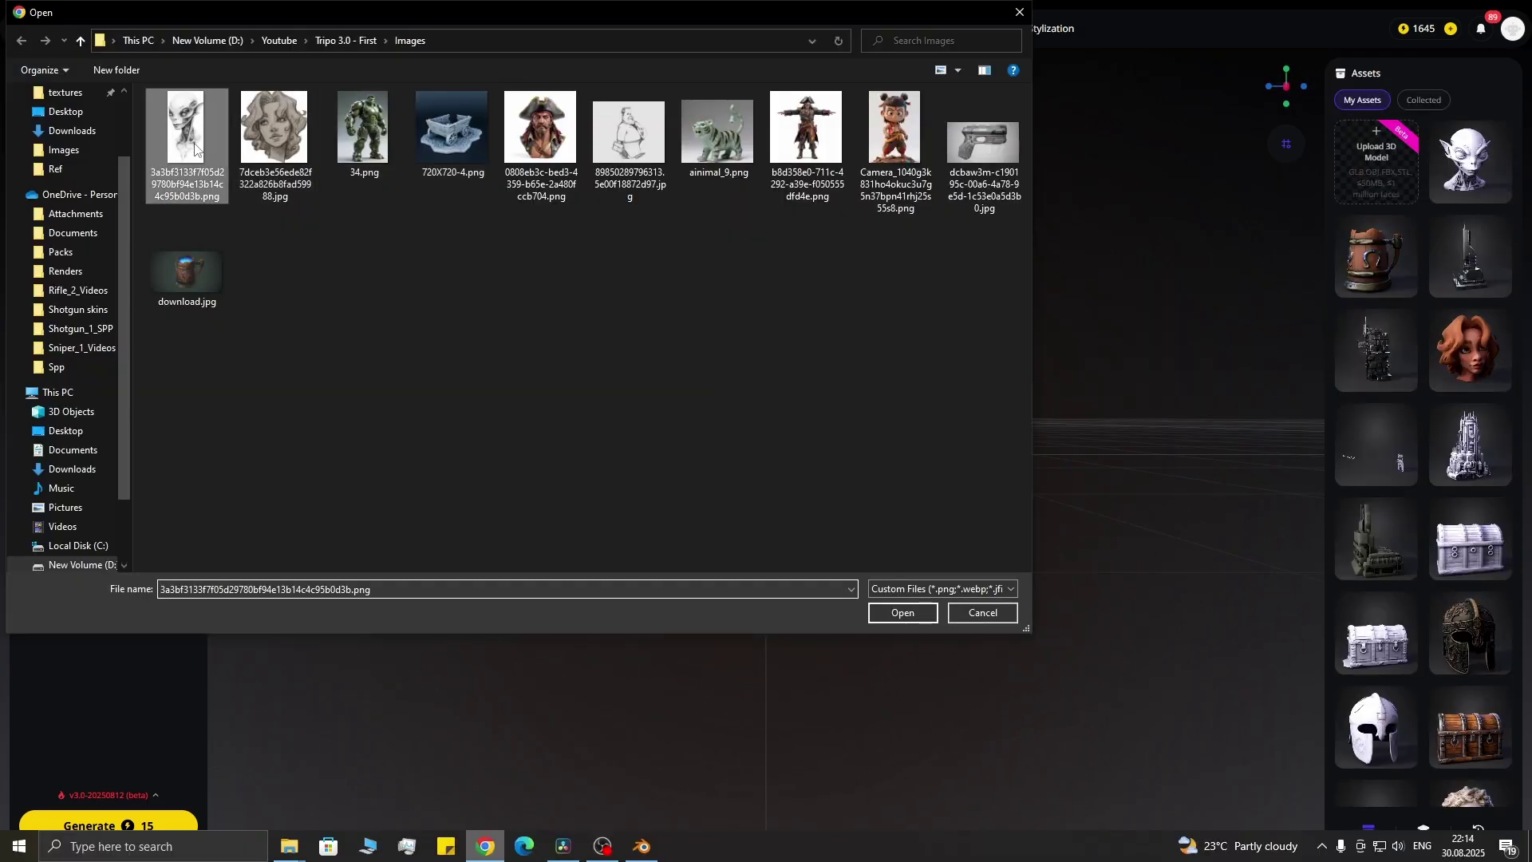
# Load the alien sketch as input, apply the larger-eyes image edit and generate the 3D head.
pyautogui.doubleClick(195, 149)
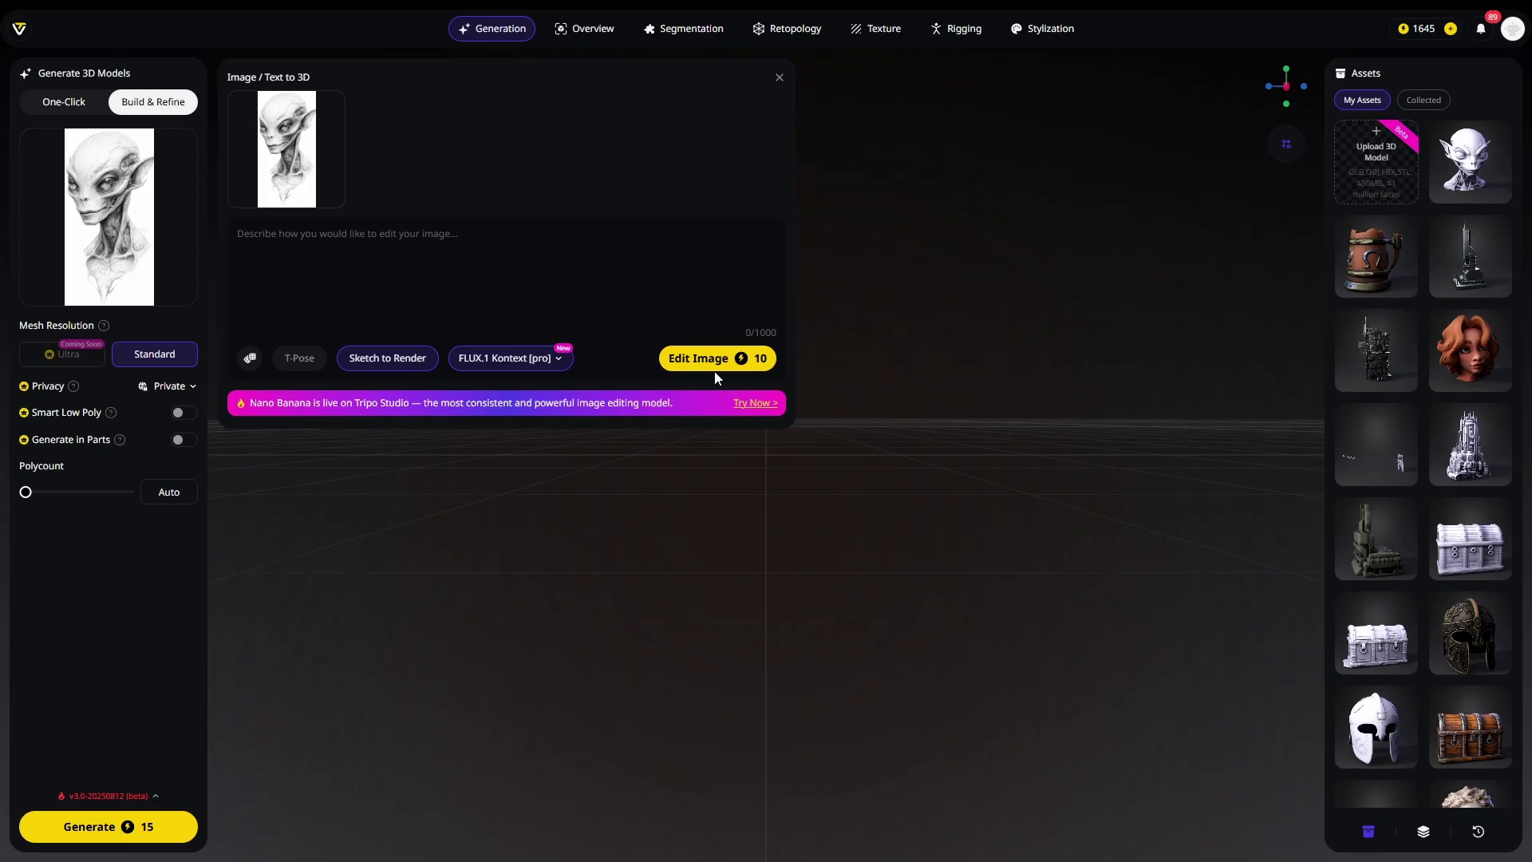
pyautogui.click(715, 363)
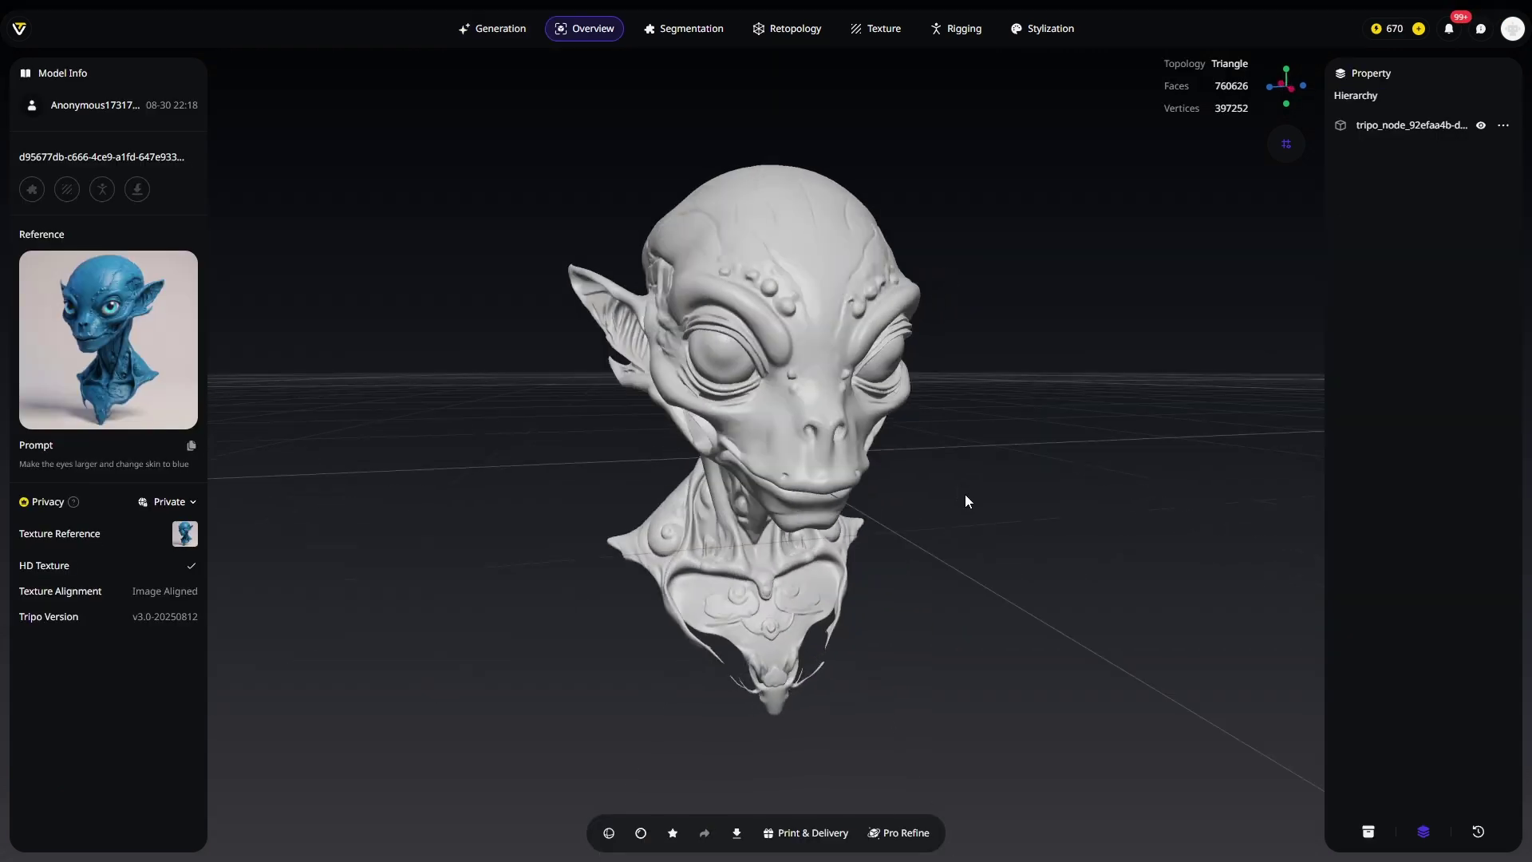
pyautogui.moveTo(965, 495)
pyautogui.mouseDown()
pyautogui.moveTo(1112, 510)
pyautogui.moveTo(1030, 497)
pyautogui.mouseUp()
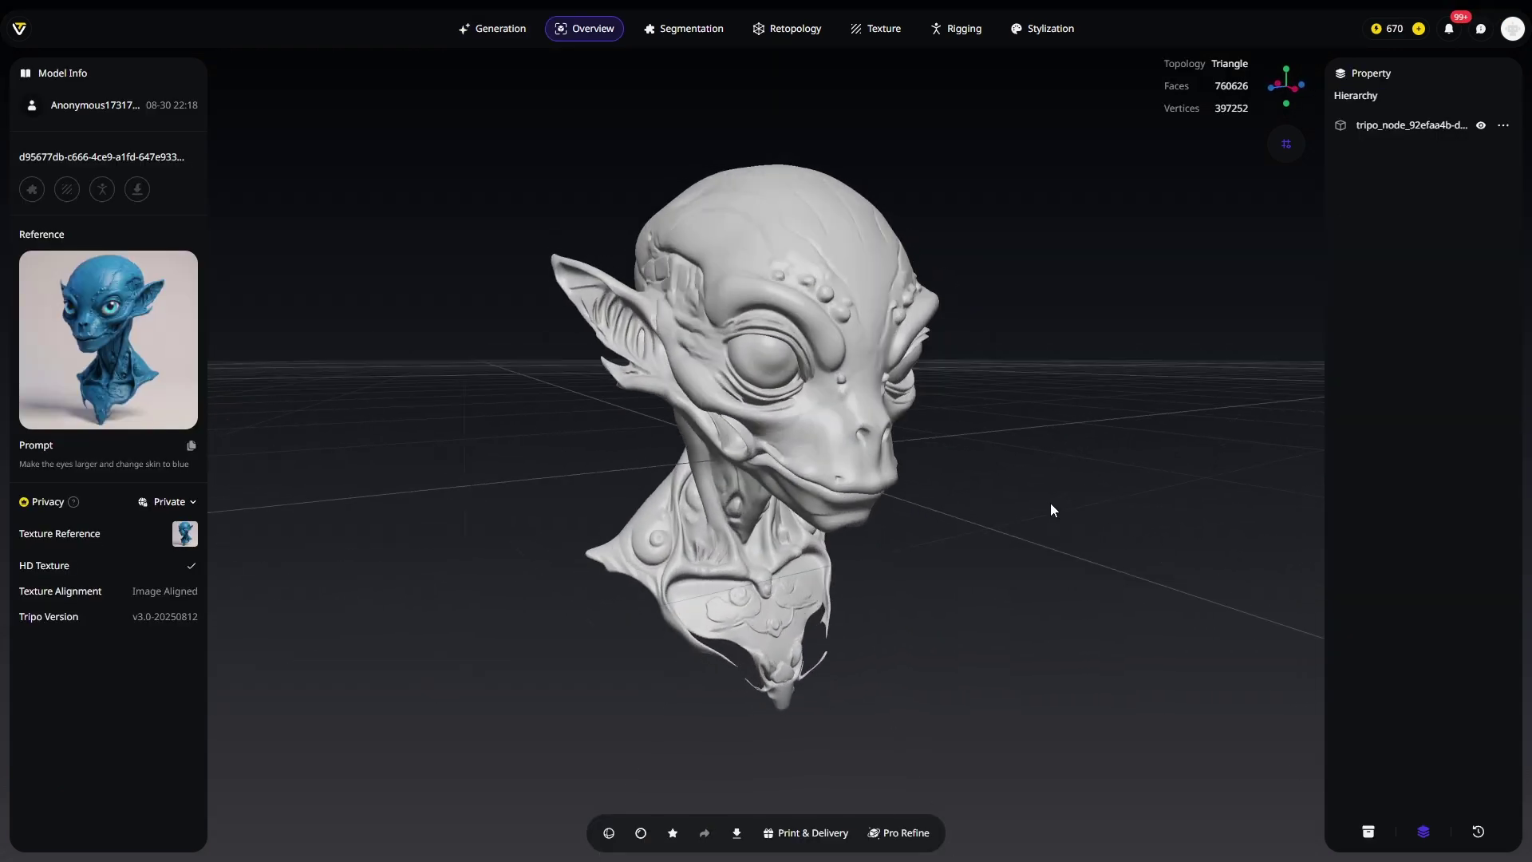
# Generate the blue skin texture for the alien head and orbit to inspect it.
pyautogui.click(100, 743)
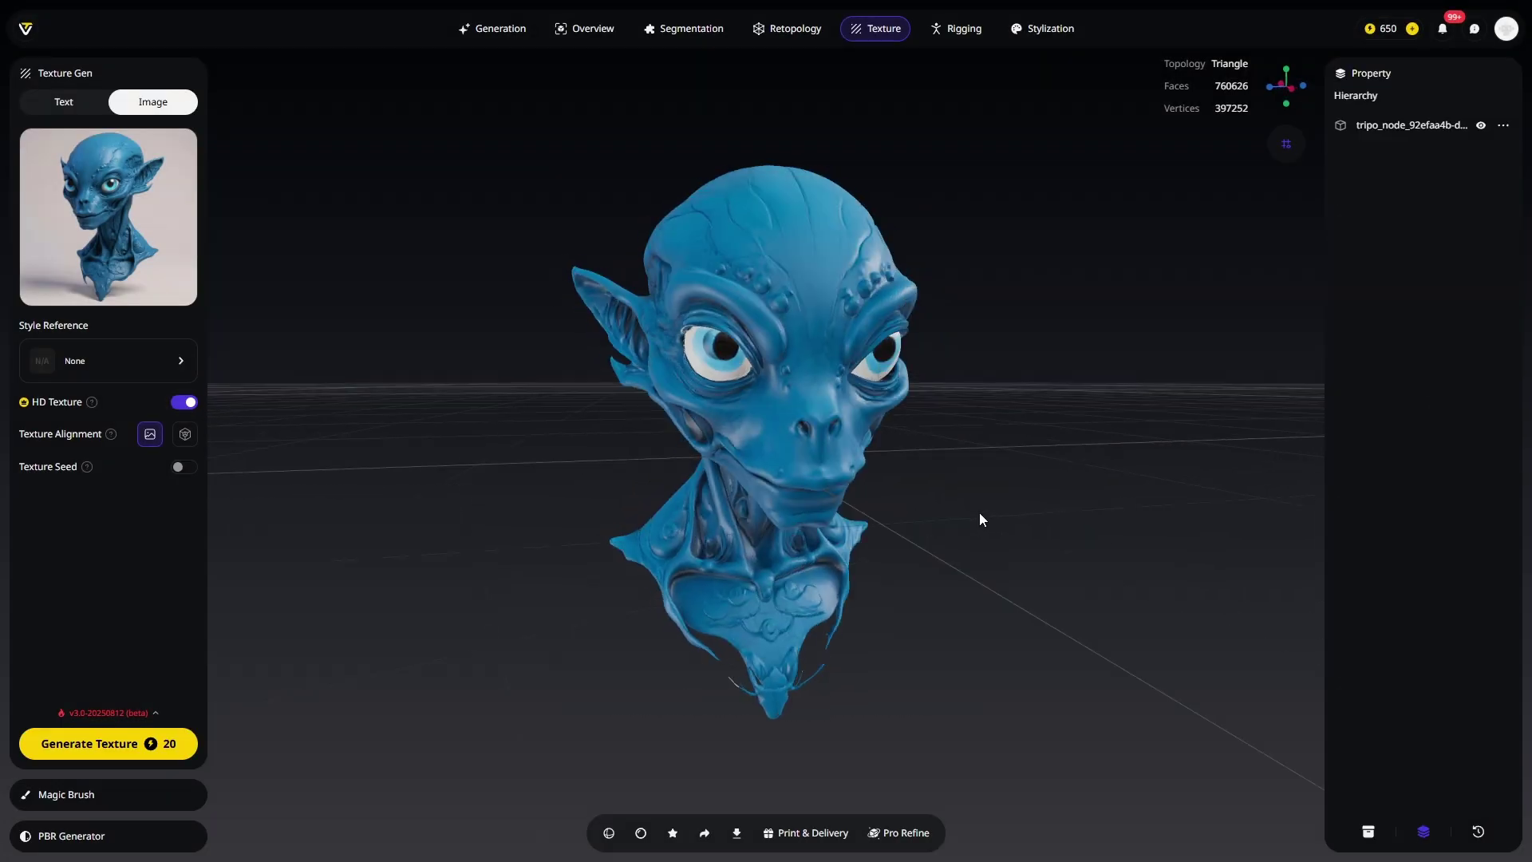
pyautogui.moveTo(980, 512)
pyautogui.mouseDown()
pyautogui.moveTo(992, 529)
pyautogui.moveTo(928, 532)
pyautogui.moveTo(1119, 535)
pyautogui.moveTo(573, 520)
pyautogui.moveTo(861, 517)
pyautogui.moveTo(582, 523)
pyautogui.moveTo(775, 522)
pyautogui.moveTo(736, 519)
pyautogui.mouseUp()
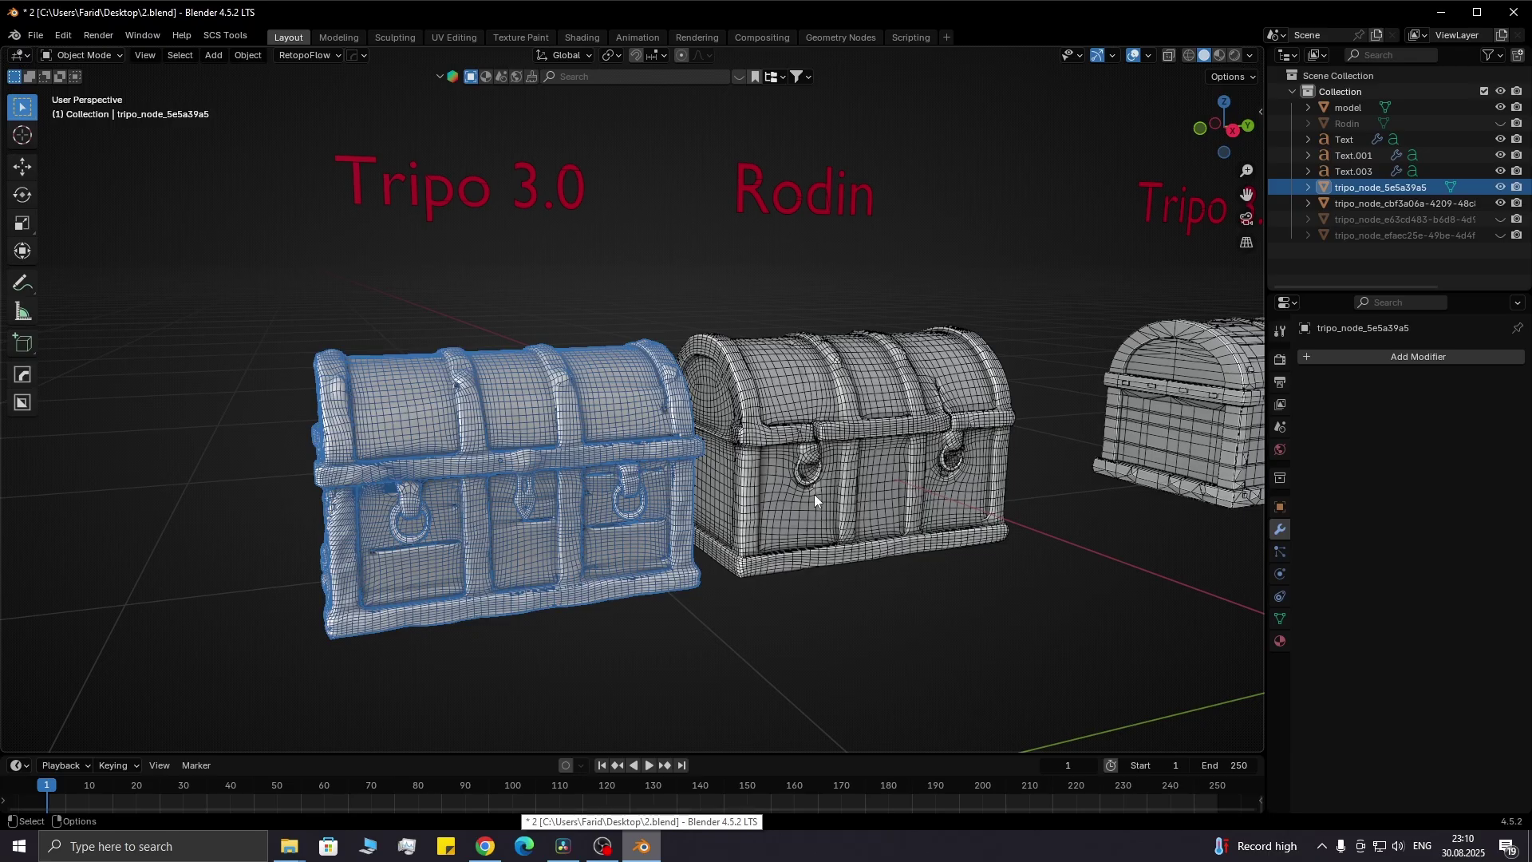
# Check the Rodin chest's wireframe, then pan over to the Smart Retopology chest.
pyautogui.click(814, 494)
pyautogui.click(888, 627)
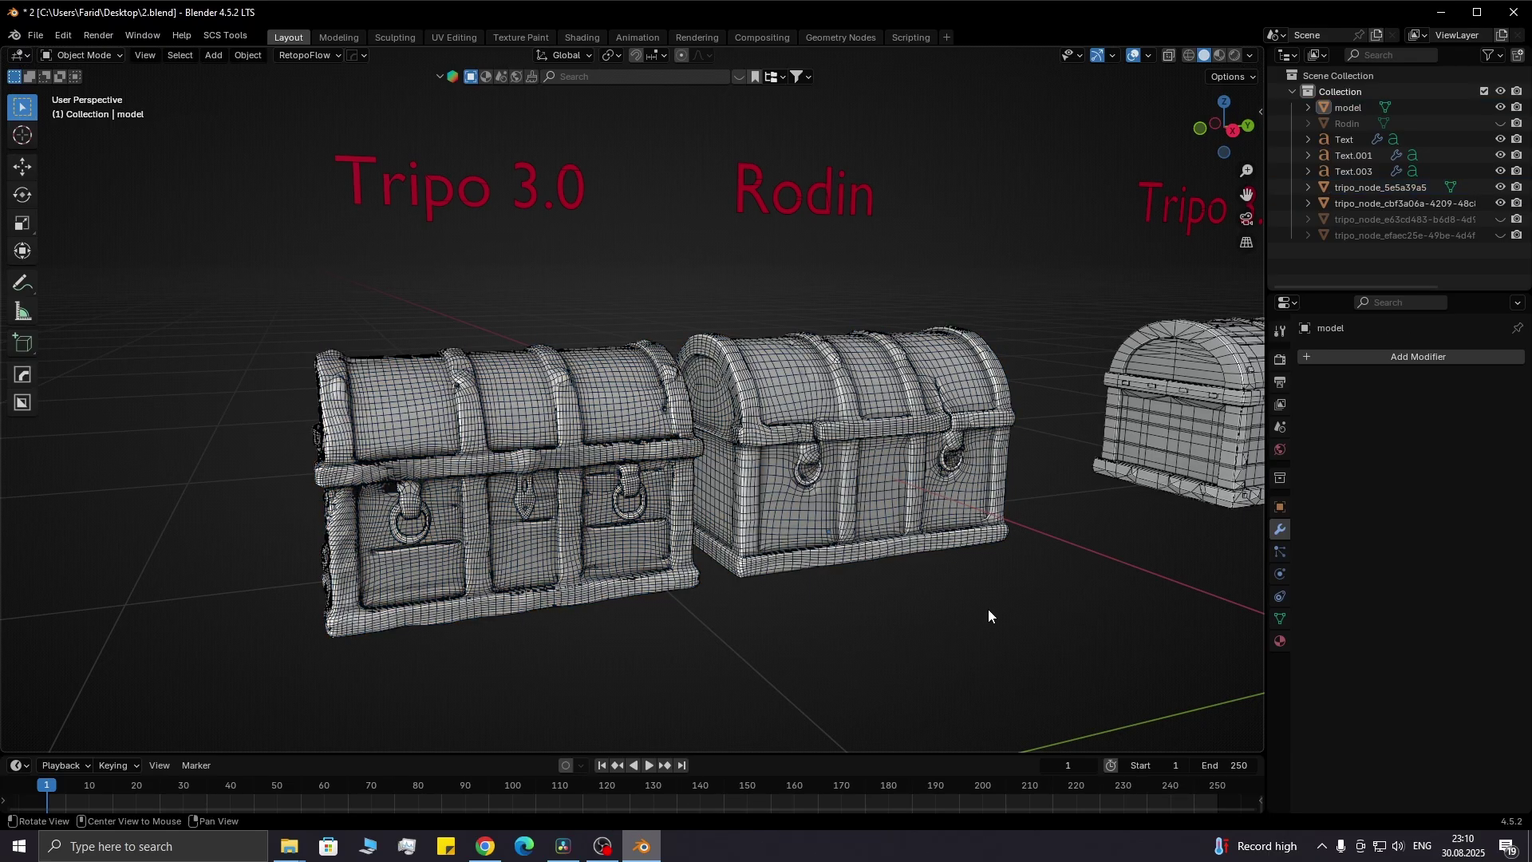
pyautogui.keyDown('shift'); pyautogui.moveTo(988, 610); pyautogui.dragTo(437, 634, button='middle'); pyautogui.keyUp('shift')
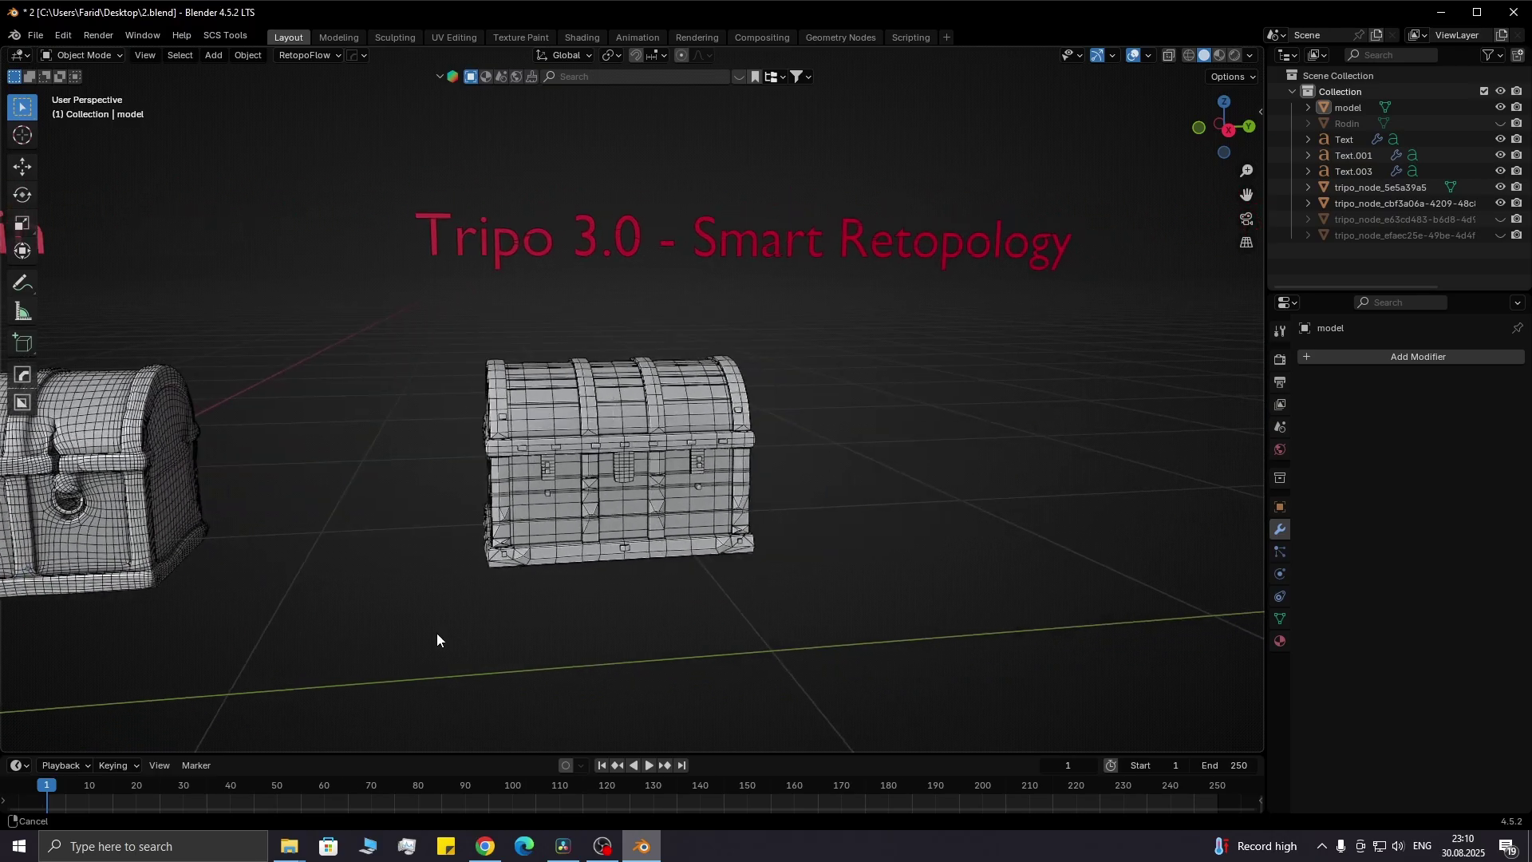
pyautogui.scroll(3, 547, 550)
# Select the Tripo 3.0 Smart Retopology chest and inspect its quad wireframe up close.
pyautogui.moveTo(548, 549)
pyautogui.mouseDown(button='middle')
pyautogui.moveTo(564, 567)
pyautogui.moveTo(600, 543)
pyautogui.moveTo(584, 542)
pyautogui.moveTo(757, 531)
pyautogui.moveTo(621, 427)
pyautogui.moveTo(881, 406)
pyautogui.moveTo(708, 412)
pyautogui.moveTo(683, 468)
pyautogui.moveTo(695, 501)
pyautogui.moveTo(830, 427)
pyautogui.mouseUp(button='middle')
pyautogui.click(581, 546)
pyautogui.scroll(-1, 597, 553)
pyautogui.moveTo(941, 382); pyautogui.dragTo(928, 376, button='middle')
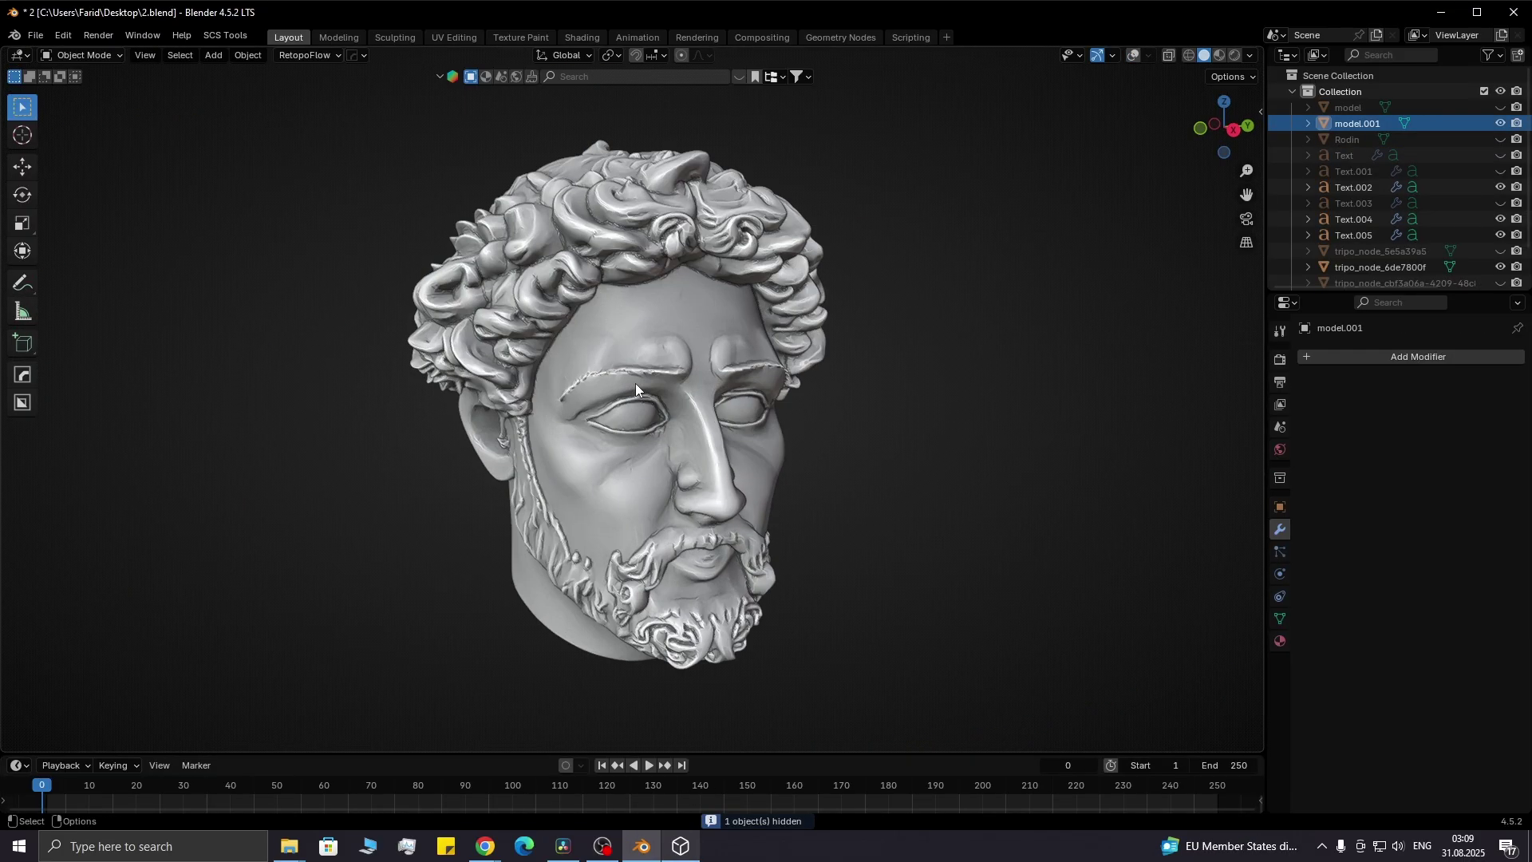
pyautogui.scroll(-3, 635, 383)
# Inspect the Rodin marble head's wireframe from several angles with overlays on.
pyautogui.moveTo(661, 401); pyautogui.dragTo(718, 395, button='middle')
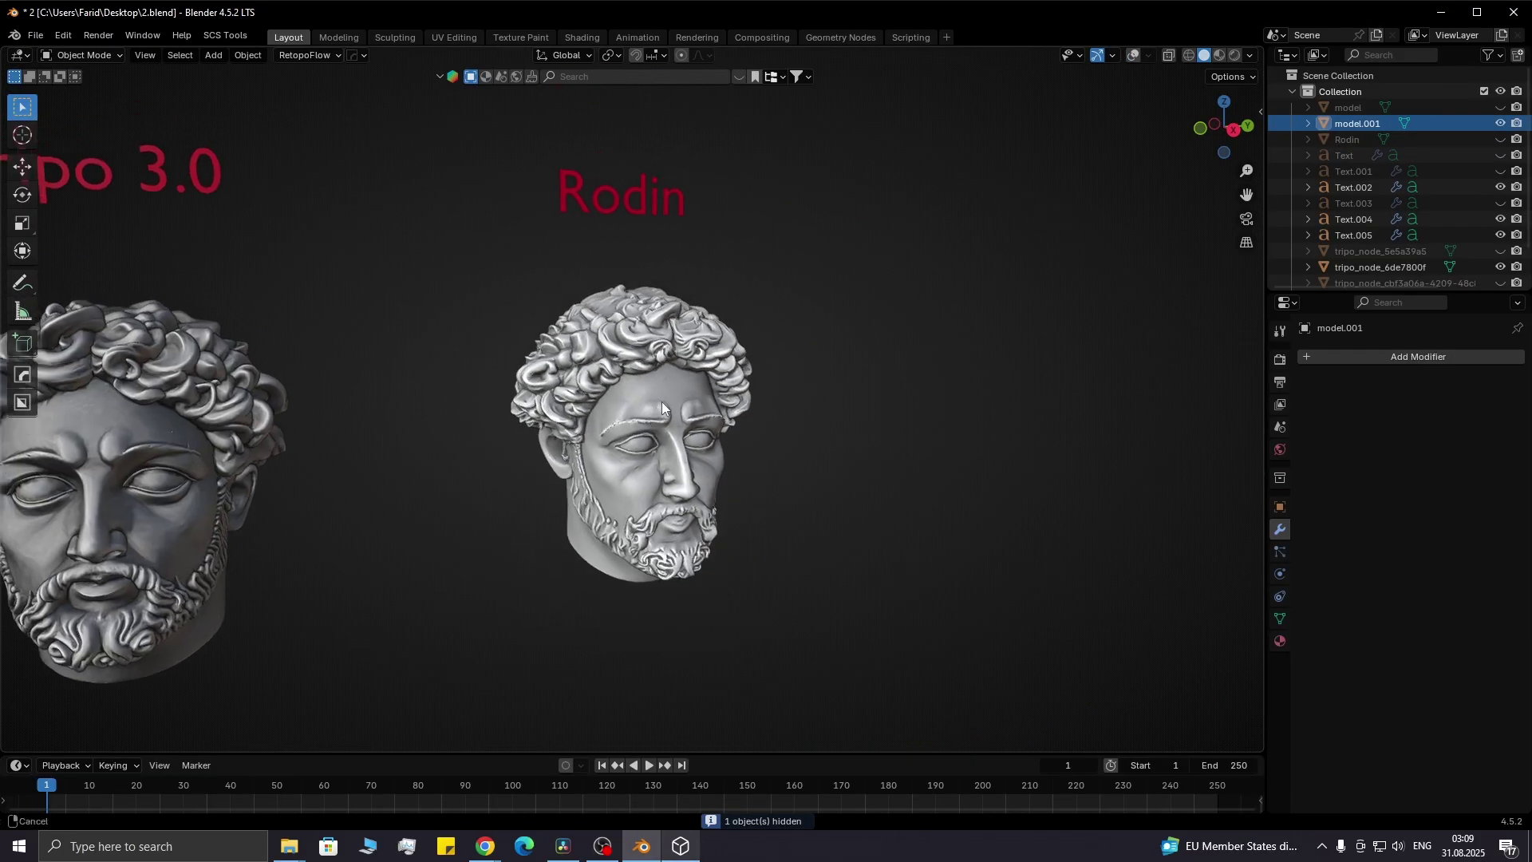
pyautogui.scroll(3, 793, 385)
pyautogui.click(1132, 55)
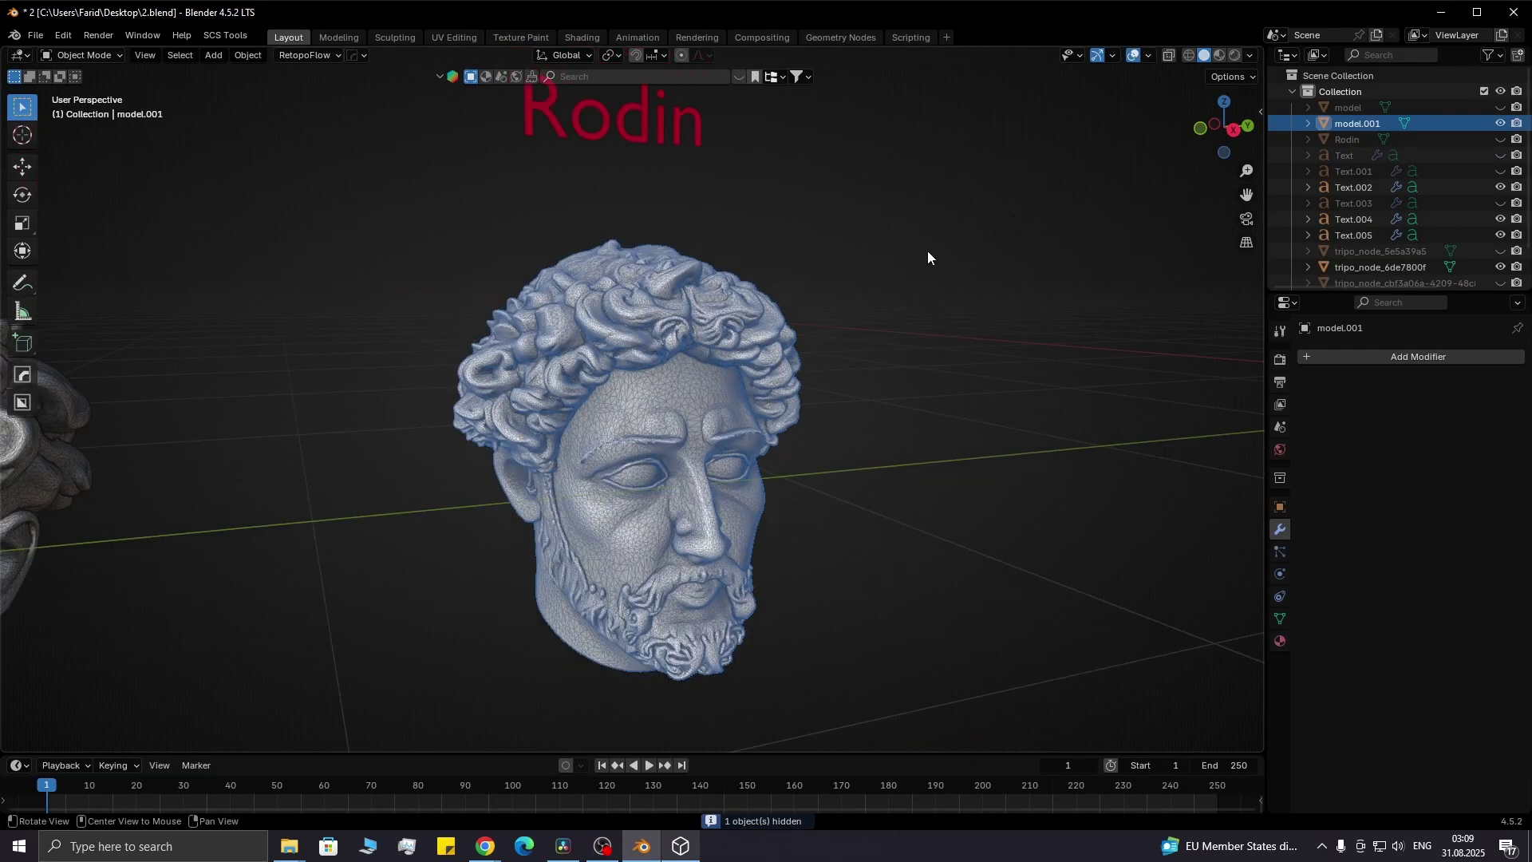
pyautogui.click(927, 248)
pyautogui.moveTo(928, 242)
pyautogui.mouseDown(button='middle')
pyautogui.moveTo(922, 265)
pyautogui.moveTo(936, 227)
pyautogui.mouseUp(button='middle')
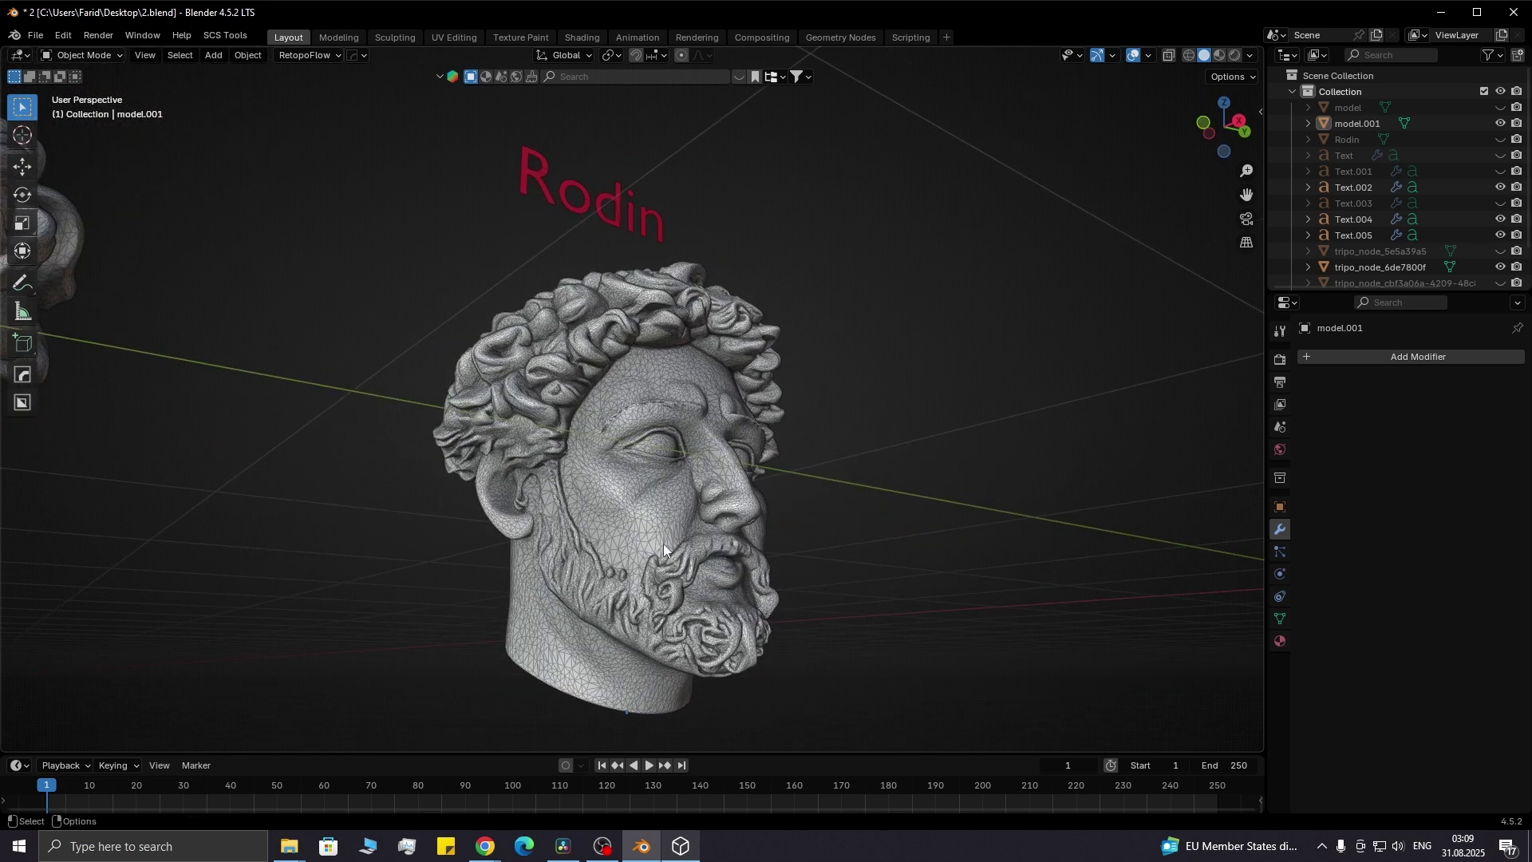
pyautogui.scroll(-3, 664, 544)
# Inspect the Tripo 3.0 head's wireframe, then hide the wireframe overlay on both heads.
pyautogui.moveTo(862, 516)
pyautogui.keyDown('shift'); pyautogui.mouseDown(button='middle')
pyautogui.moveTo(687, 471)
pyautogui.moveTo(792, 435)
pyautogui.moveTo(788, 451)
pyautogui.moveTo(673, 492)
pyautogui.moveTo(615, 497)
pyautogui.moveTo(621, 555)
pyautogui.moveTo(856, 566)
pyautogui.moveTo(1020, 507)
pyautogui.moveTo(1071, 420)
pyautogui.moveTo(1039, 410)
pyautogui.moveTo(984, 434)
pyautogui.moveTo(656, 471)
pyautogui.moveTo(710, 500)
pyautogui.moveTo(865, 478)
pyautogui.mouseUp(button='middle'); pyautogui.keyUp('shift')
pyautogui.scroll(4, 757, 455)
pyautogui.click(726, 451)
pyautogui.scroll(3, 726, 452)
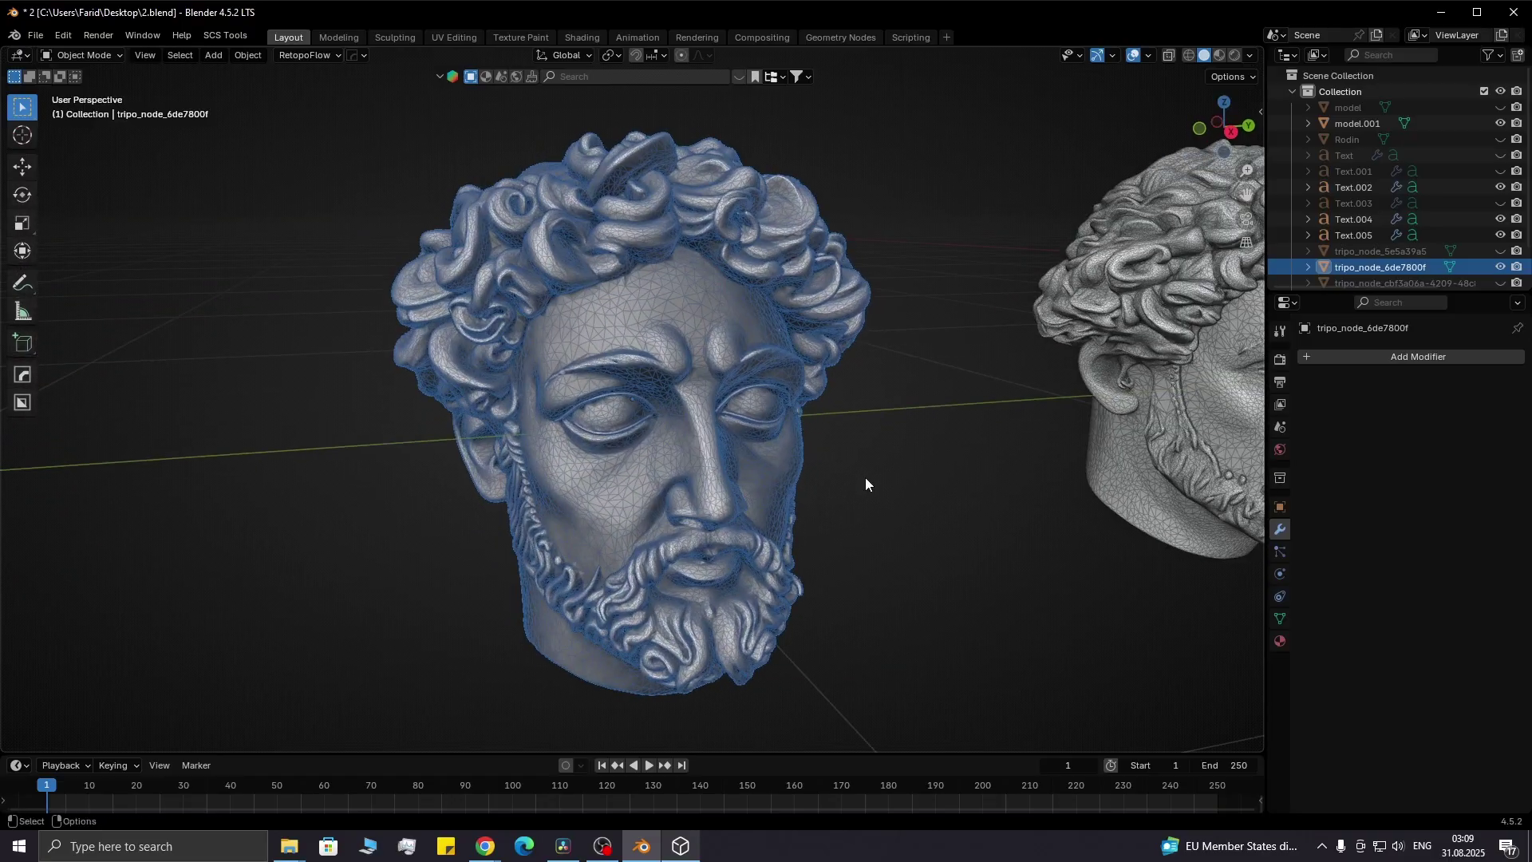
pyautogui.click(866, 479)
pyautogui.scroll(-2, 866, 478)
pyautogui.click(1136, 56)
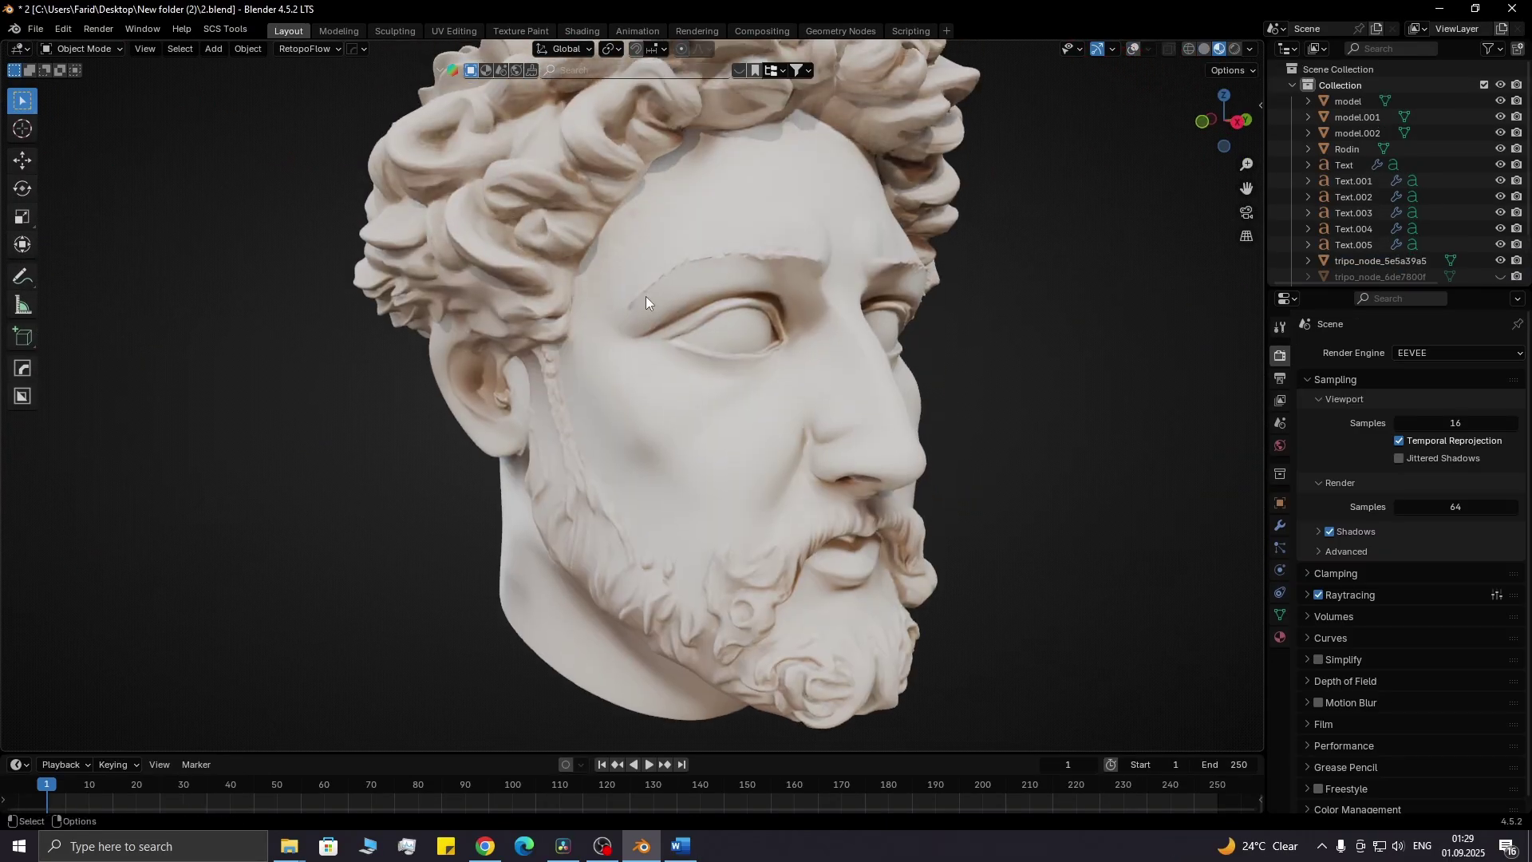
pyautogui.scroll(-3, 645, 295)
# Compare the two textured marble heads side by side and close up without the wireframe.
pyautogui.keyDown('shift'); pyautogui.moveTo(449, 340); pyautogui.dragTo(792, 329, button='middle'); pyautogui.keyUp('shift')
pyautogui.scroll(2, 792, 329)
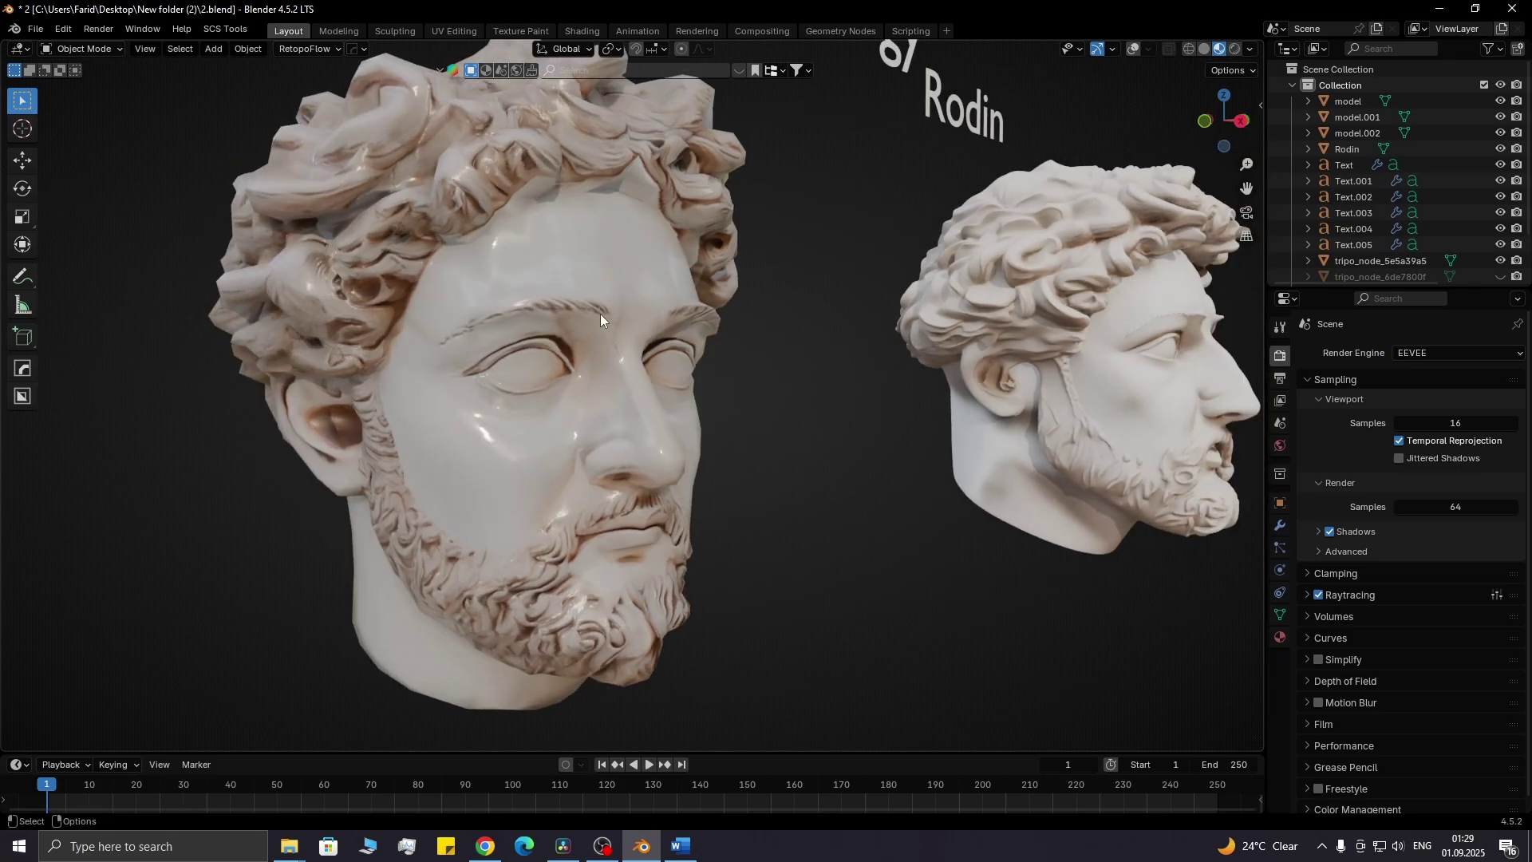
pyautogui.moveTo(428, 583)
pyautogui.mouseDown(button='middle')
pyautogui.moveTo(489, 537)
pyautogui.moveTo(564, 393)
pyautogui.mouseUp(button='middle')
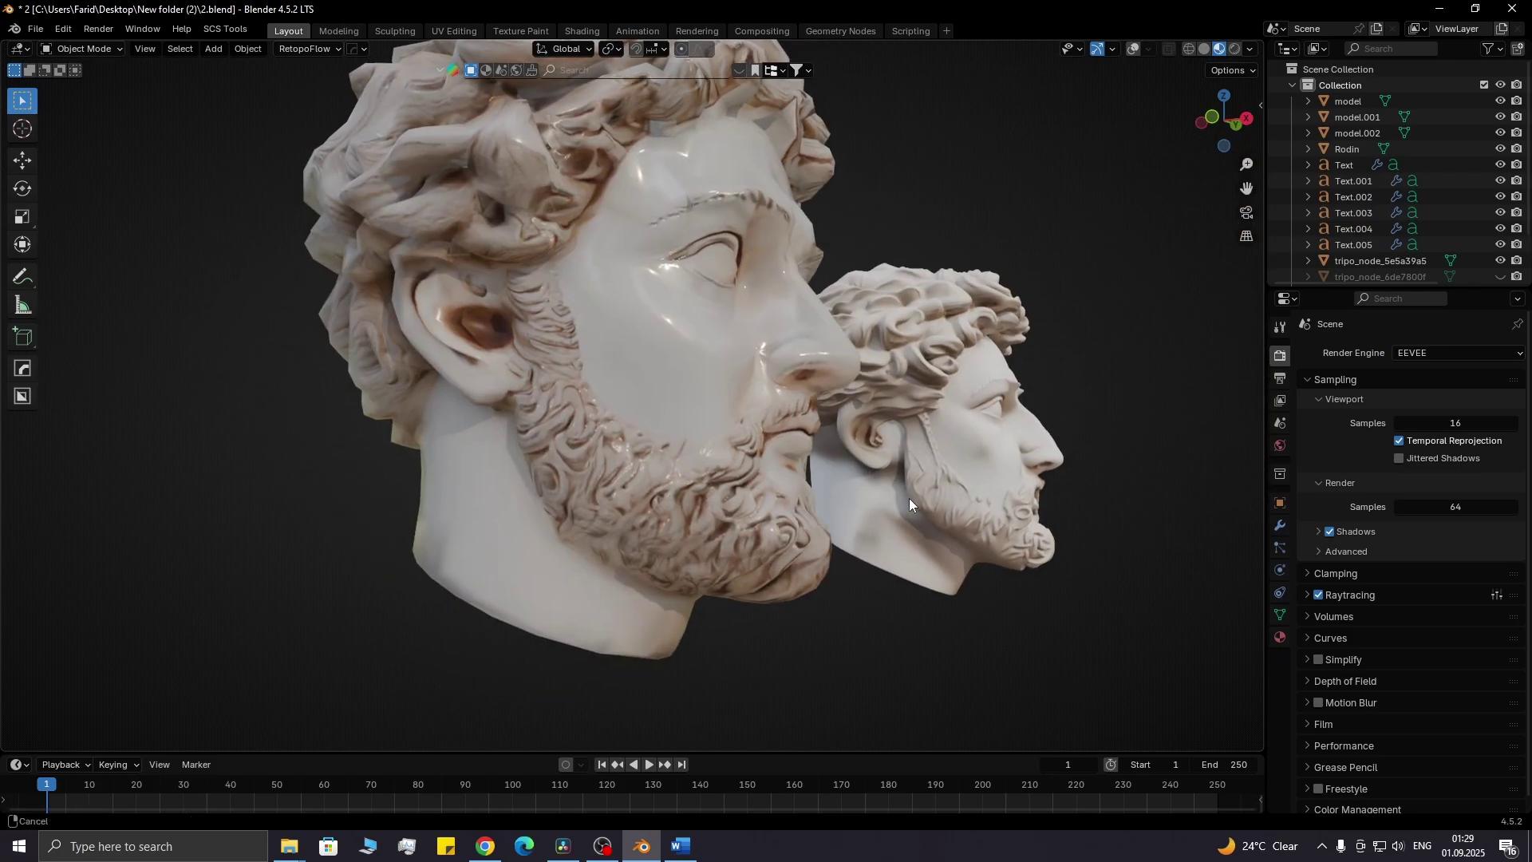
pyautogui.keyDown('shift'); pyautogui.moveTo(908, 498); pyautogui.dragTo(797, 463, button='middle'); pyautogui.keyUp('shift')
pyautogui.scroll(3, 797, 463)
pyautogui.moveTo(964, 504)
pyautogui.mouseDown(button='middle')
pyautogui.moveTo(805, 403)
pyautogui.moveTo(624, 381)
pyautogui.moveTo(714, 428)
pyautogui.moveTo(686, 368)
pyautogui.moveTo(666, 376)
pyautogui.moveTo(679, 378)
pyautogui.mouseUp(button='middle')
pyautogui.scroll(-4, 855, 485)
pyautogui.scroll(2, 738, 447)
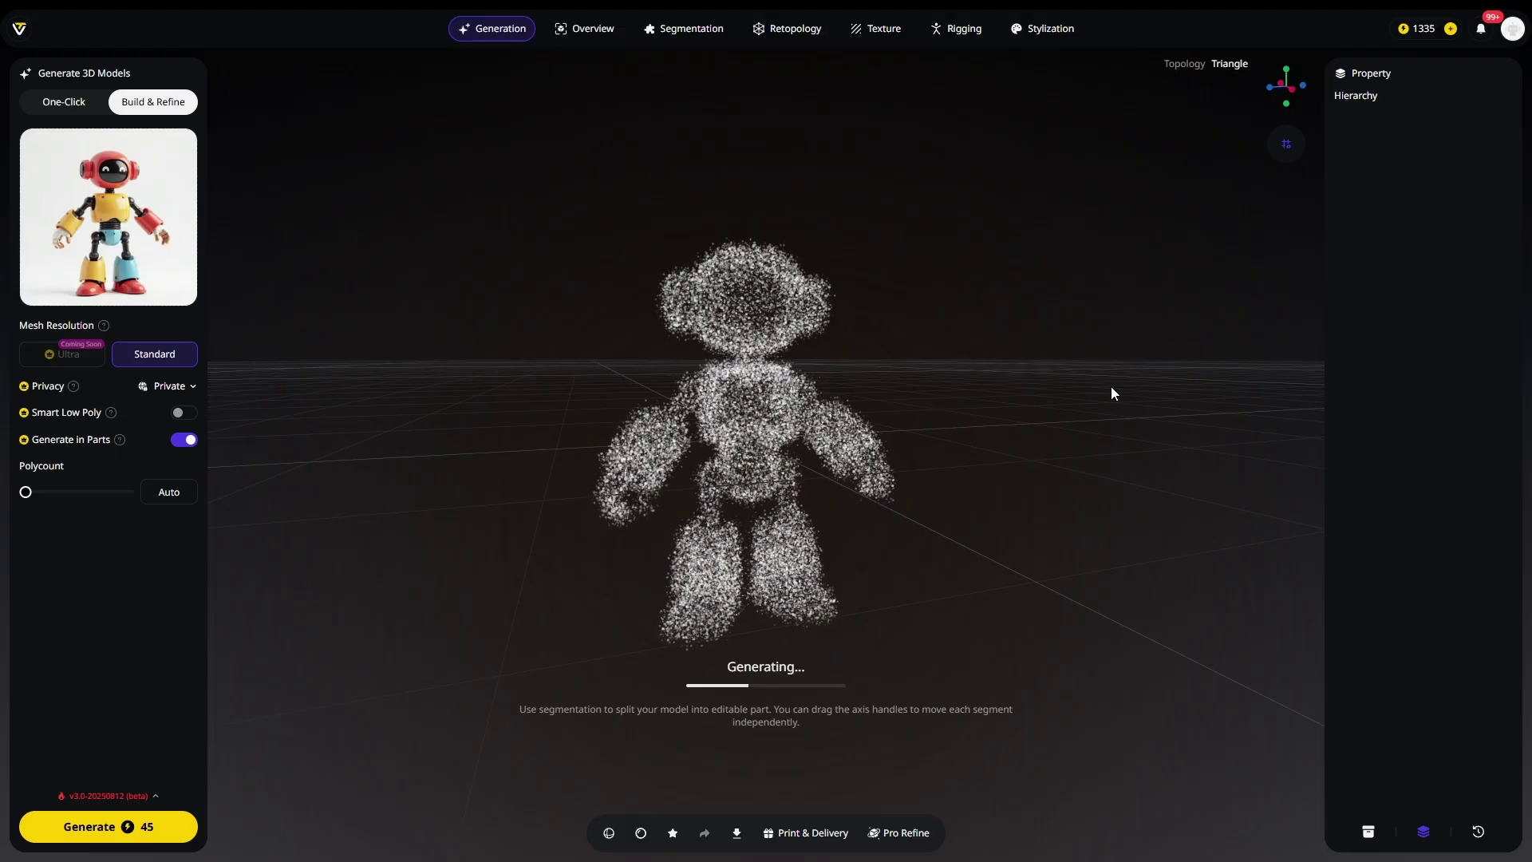
# Generate the robot in parts, then orbit the rigged pirate playing the Run animation.
pyautogui.click(768, 356)
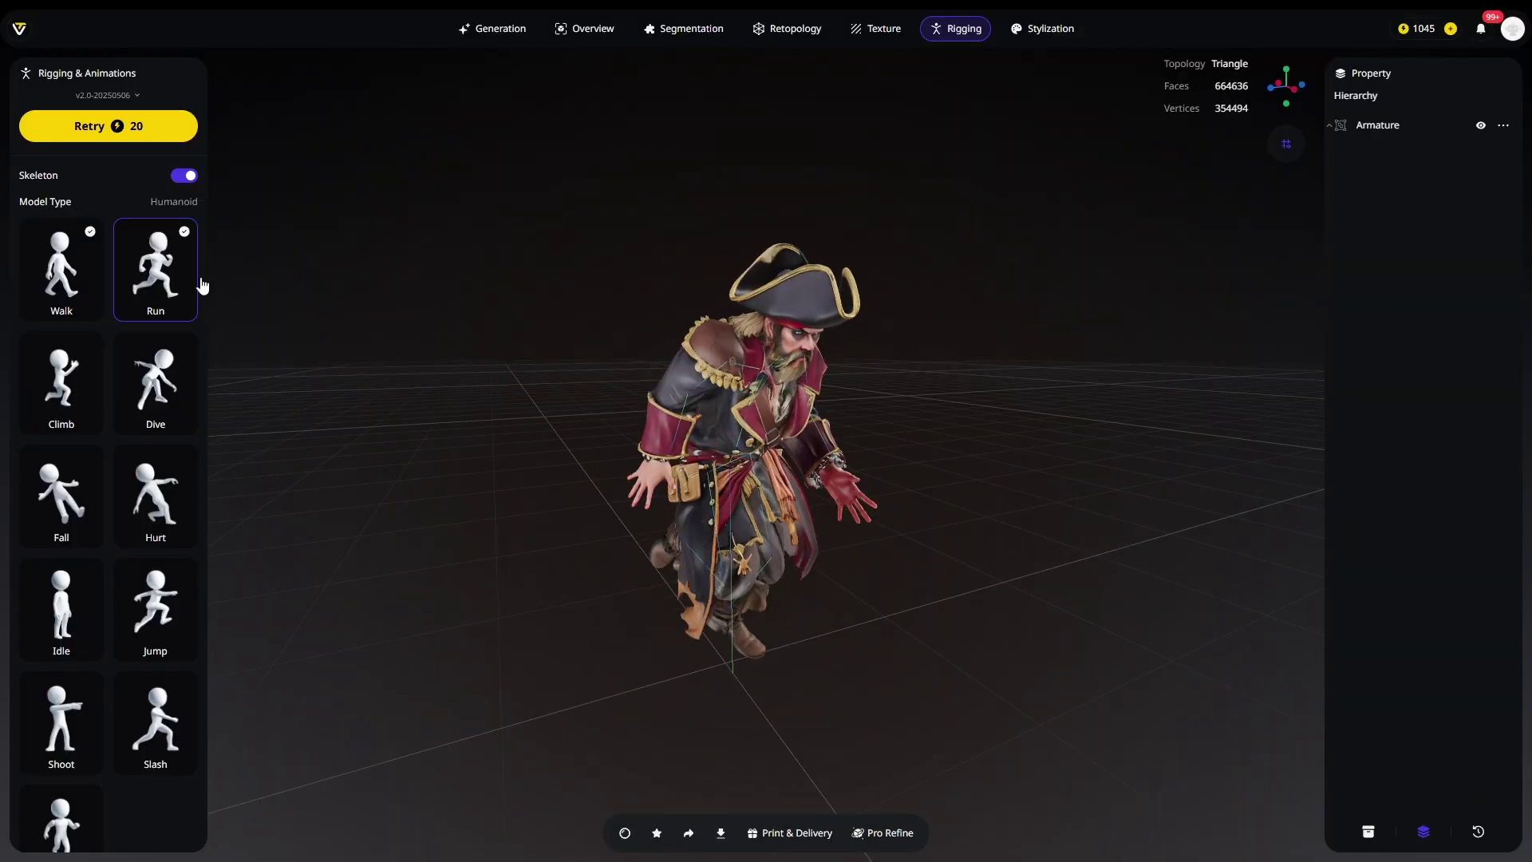
pyautogui.moveTo(468, 275)
pyautogui.mouseDown()
pyautogui.moveTo(337, 262)
pyautogui.moveTo(1020, 337)
pyautogui.moveTo(733, 318)
pyautogui.mouseUp()
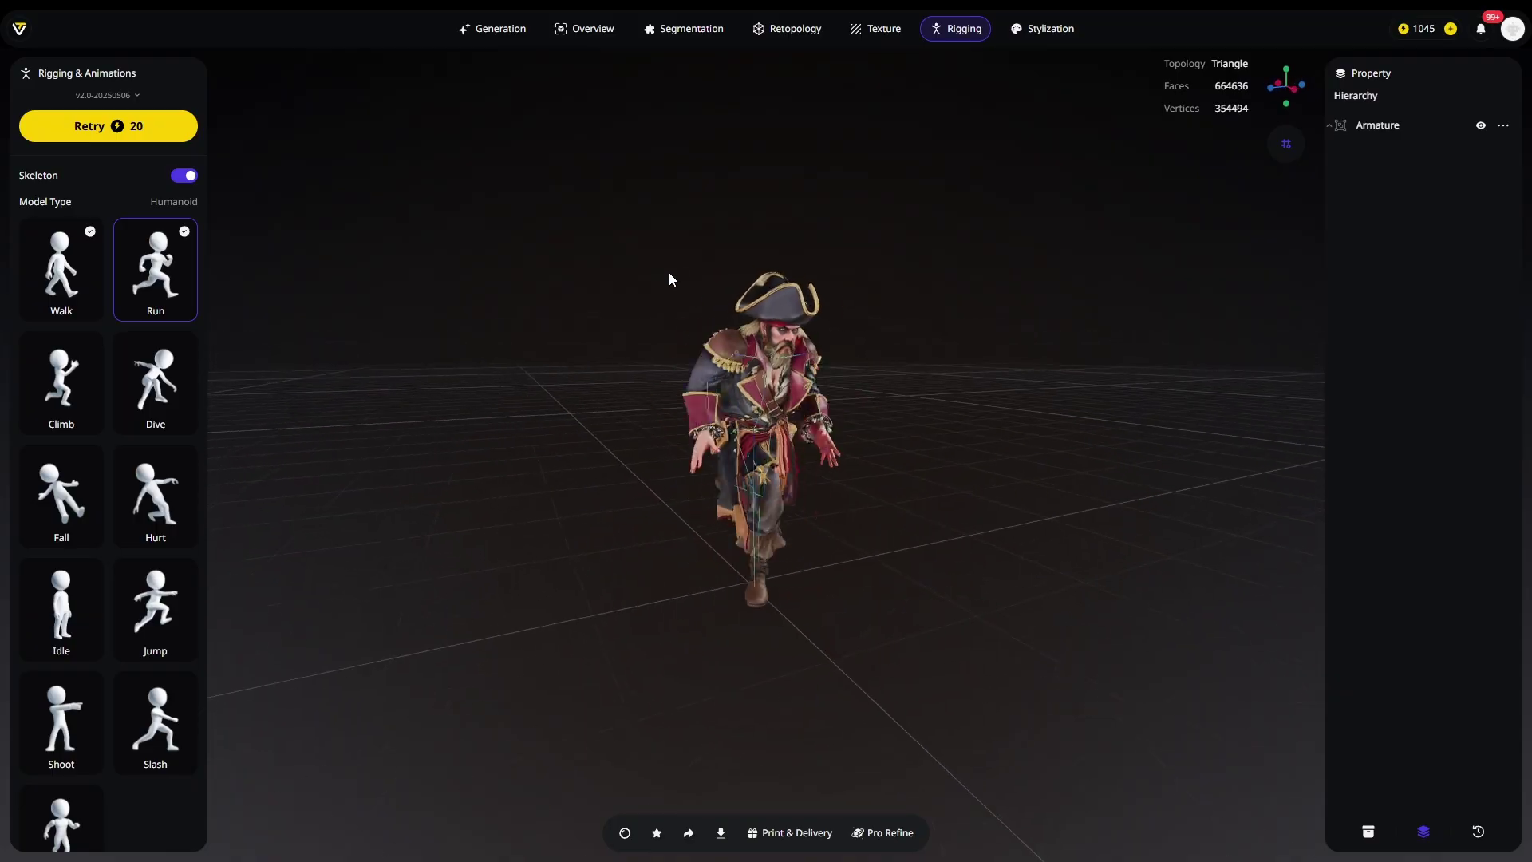
pyautogui.scroll(3, 668, 277)
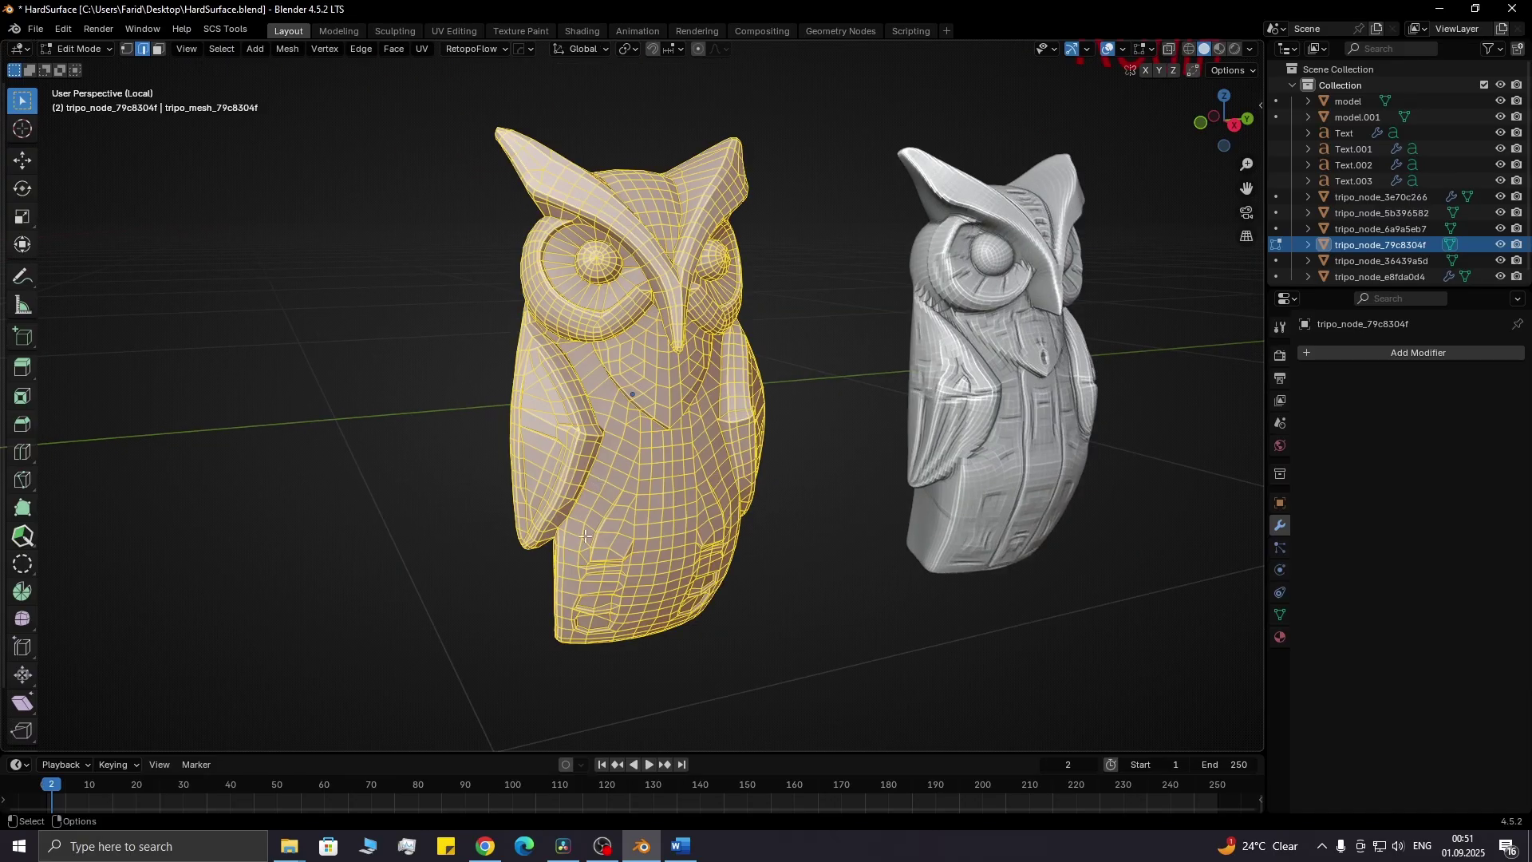
# Inspect the first owl's quad mesh from the front, clear the selection and leave Edit Mode.
pyautogui.moveTo(587, 537)
pyautogui.mouseDown(button='middle')
pyautogui.moveTo(557, 504)
pyautogui.moveTo(863, 456)
pyautogui.moveTo(810, 371)
pyautogui.mouseUp(button='middle')
pyautogui.scroll(4, 557, 504)
pyautogui.hotkey('alt', 'a')
pyautogui.moveTo(644, 261)
pyautogui.mouseDown(button='middle')
pyautogui.moveTo(604, 321)
pyautogui.moveTo(802, 316)
pyautogui.moveTo(727, 271)
pyautogui.mouseUp(button='middle')
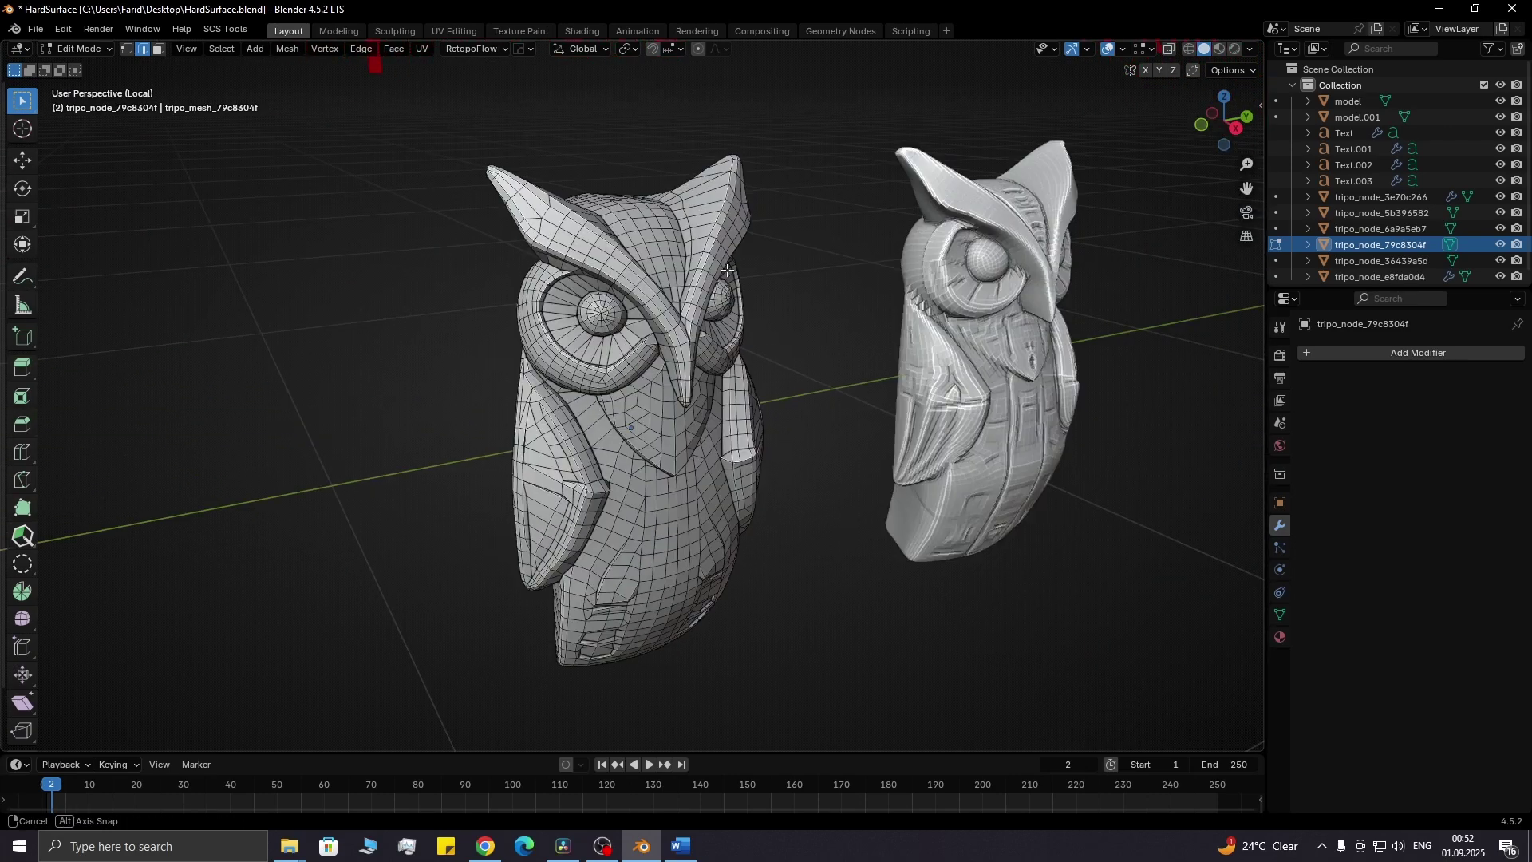
pyautogui.press('Tab')
# Enter Edit Mode on model.001 and orbit to reveal the second owl's dense quad wireframe.
pyautogui.click(982, 359)
pyautogui.press('Tab')
pyautogui.moveTo(594, 389); pyautogui.dragTo(671, 366, button='middle')
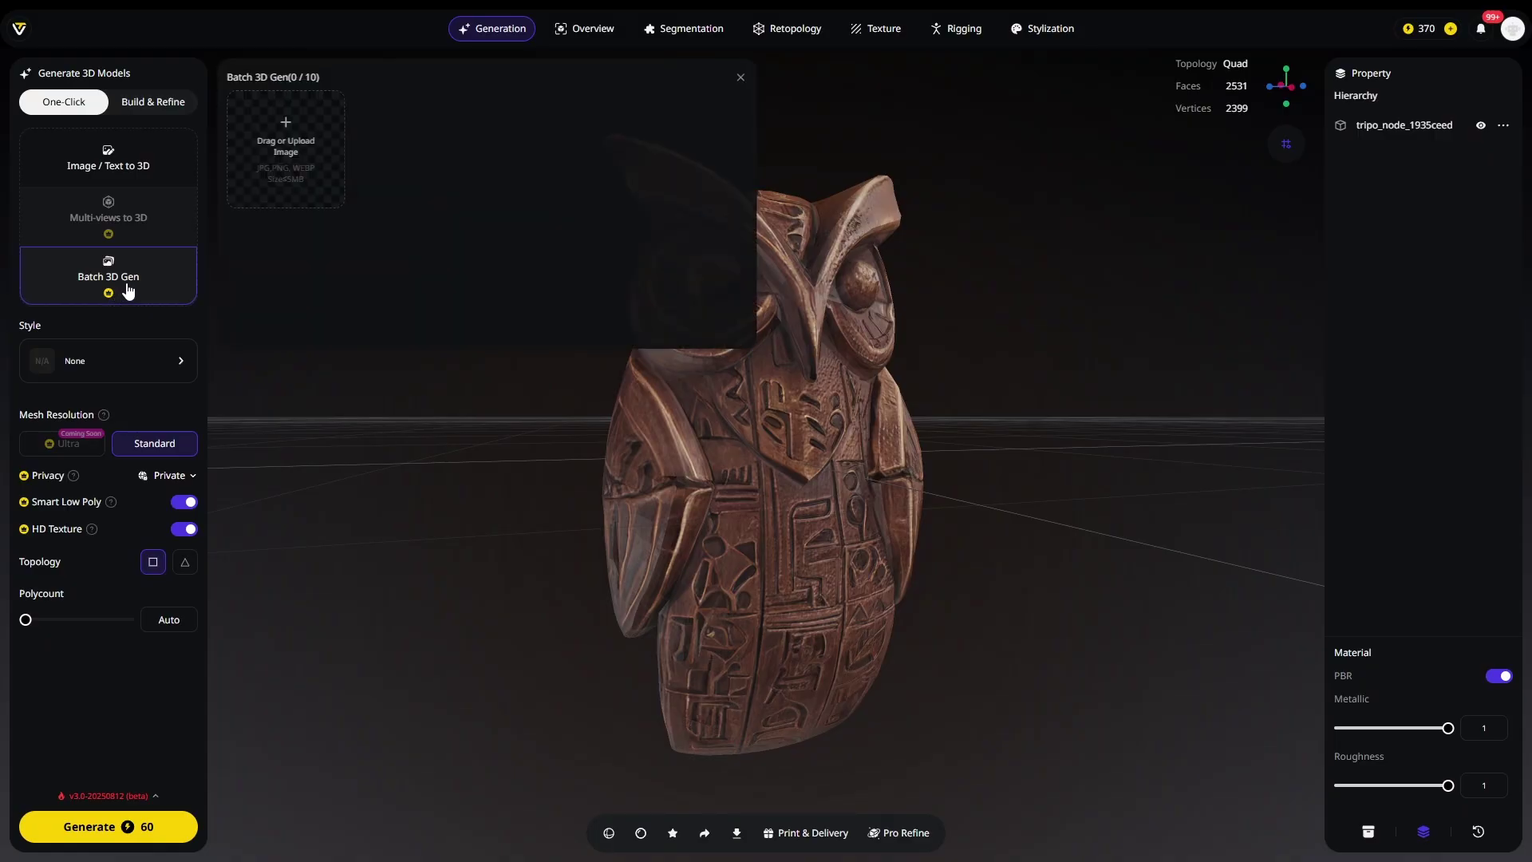
# Upload the mug, cartoon sketch, gun, cart and pirate images to the Batch 3D Gen queue.
pyautogui.click(277, 154)
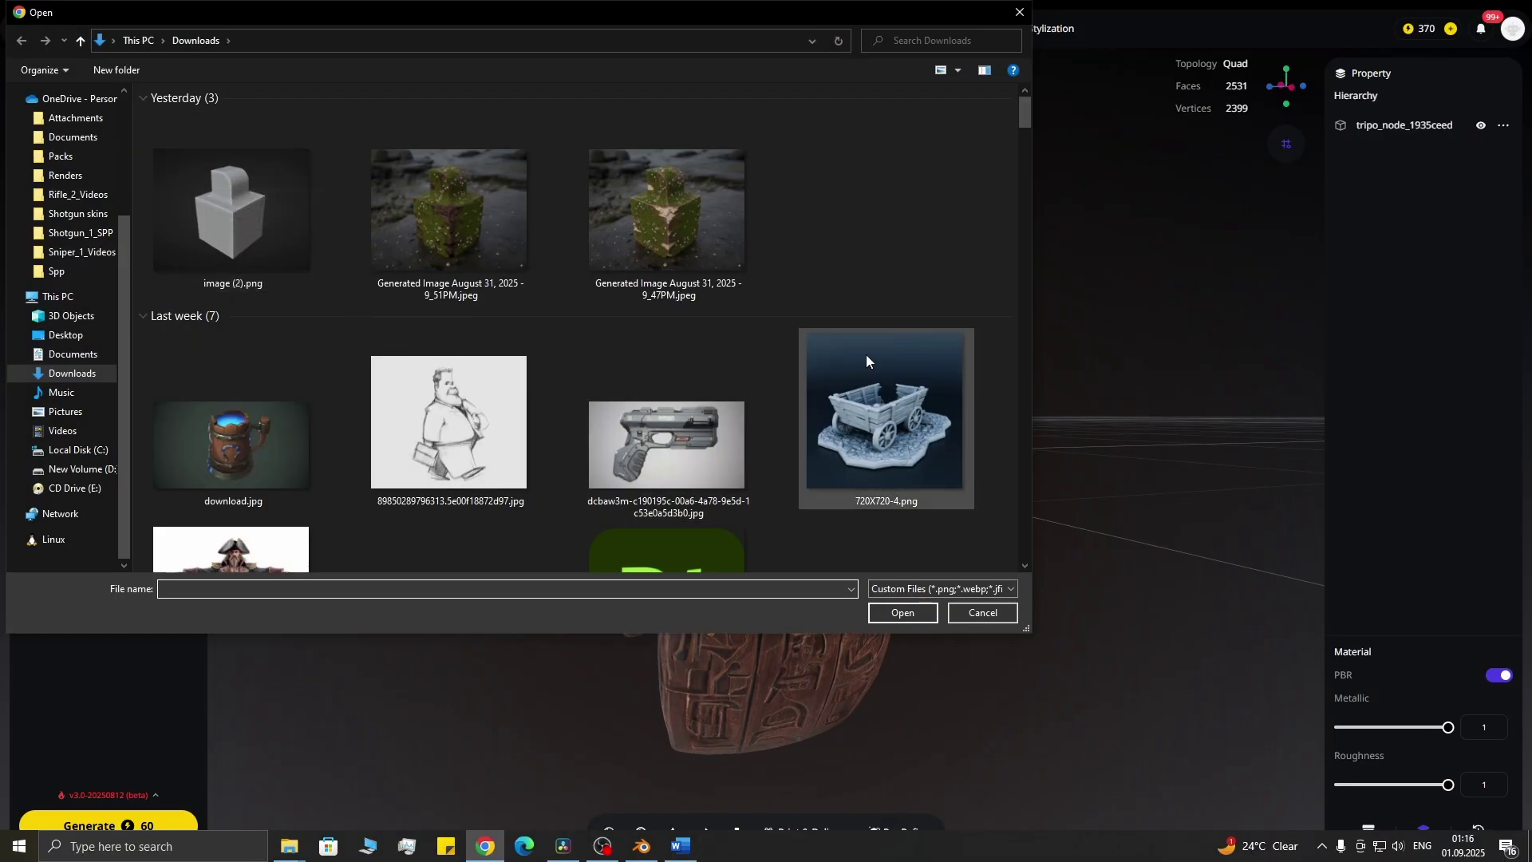
pyautogui.scroll(-2, 783, 380)
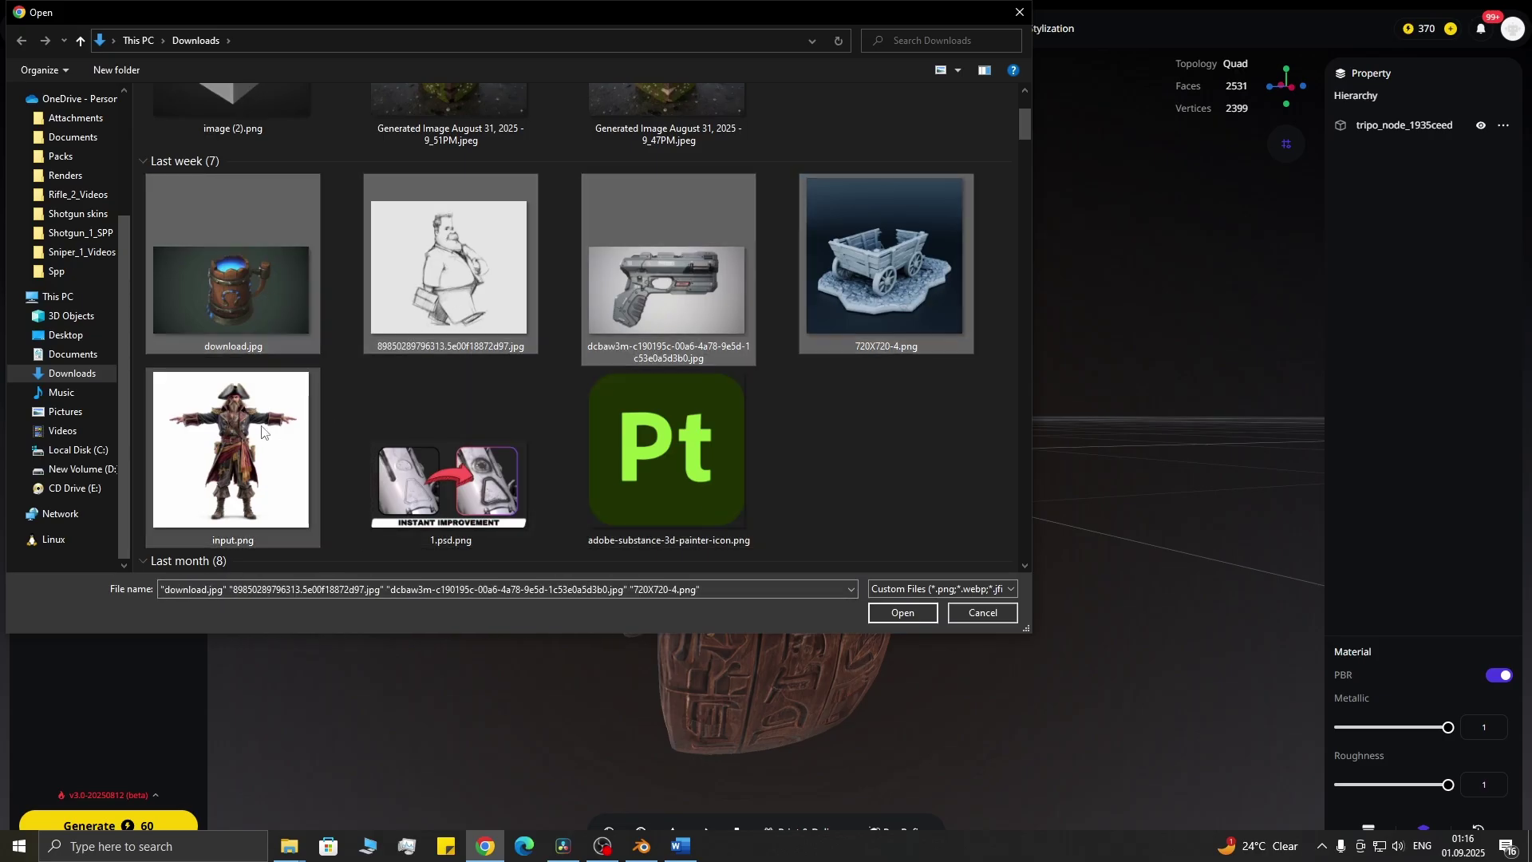
pyautogui.click(890, 613)
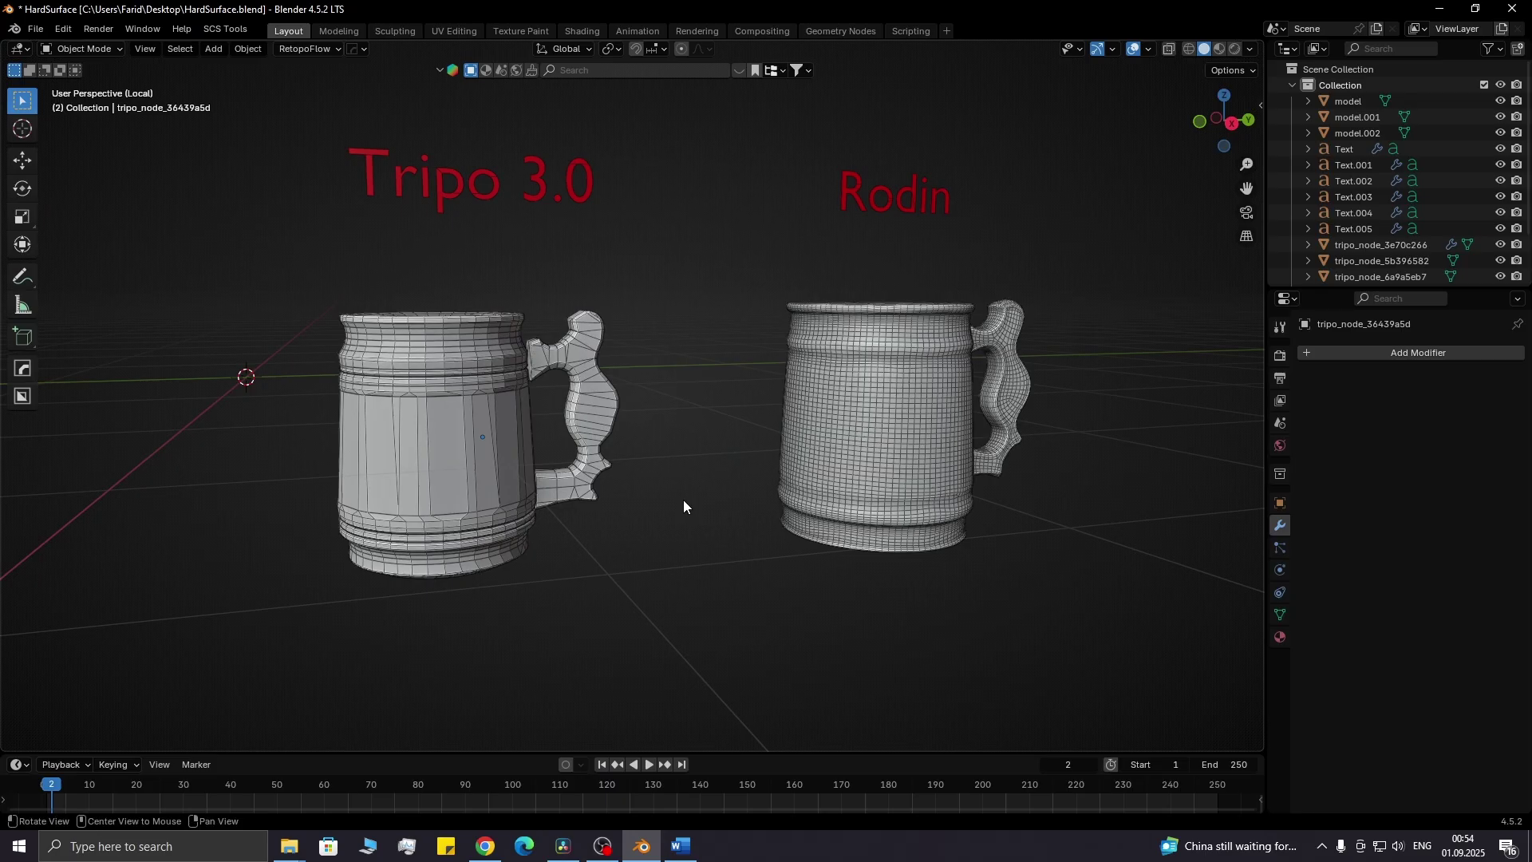
pyautogui.moveTo(560, 461); pyautogui.dragTo(731, 494, button='middle')
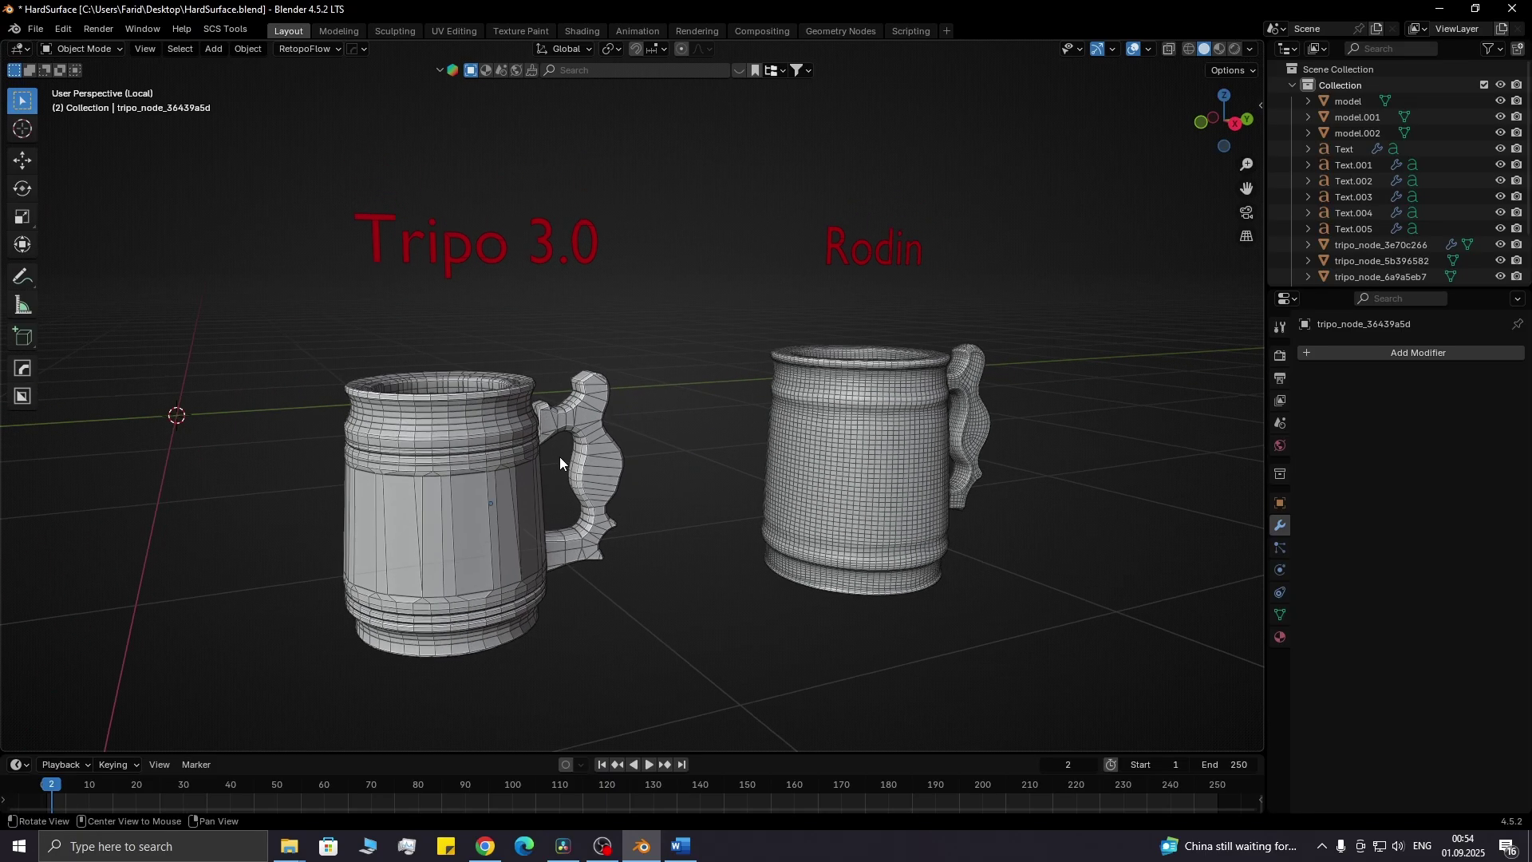
pyautogui.press('z')
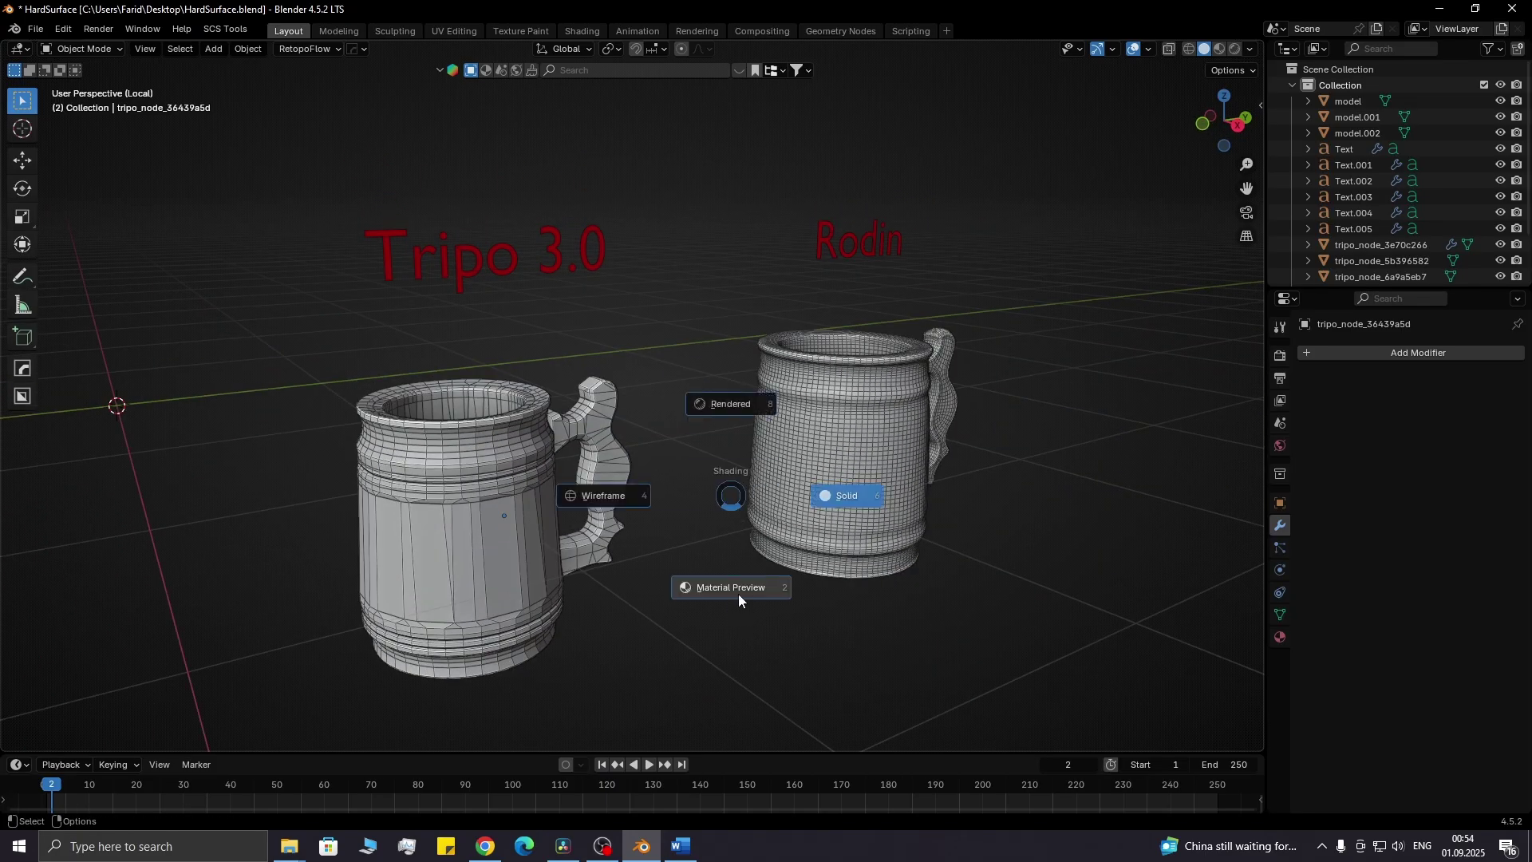
pyautogui.click(739, 594)
pyautogui.press('z')
pyautogui.click(512, 458)
pyautogui.press('Tab')
pyautogui.scroll(3, 514, 457)
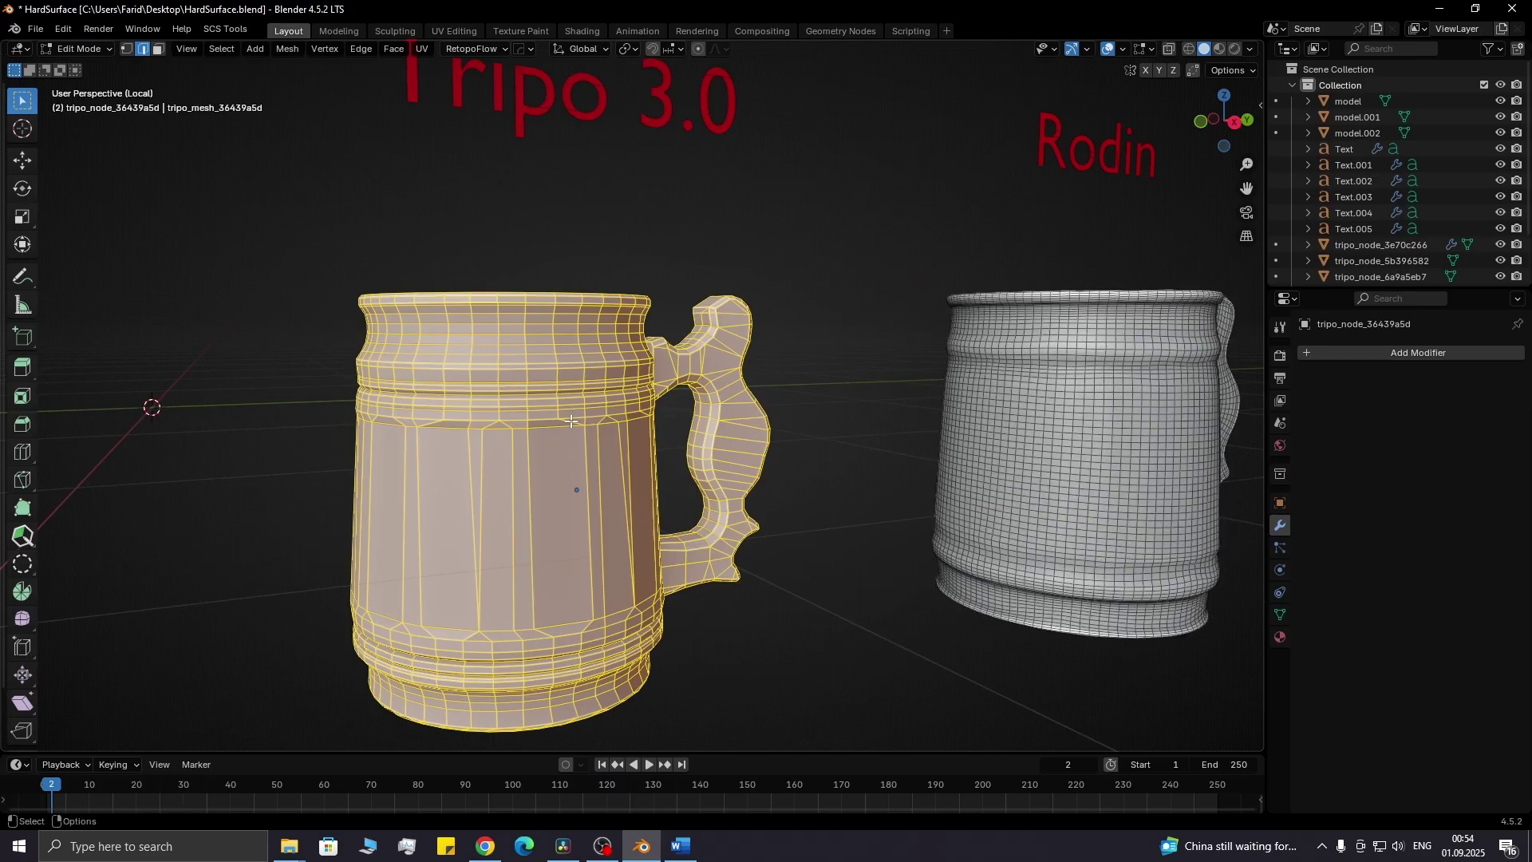
pyautogui.moveTo(513, 457); pyautogui.dragTo(731, 436, button='middle')
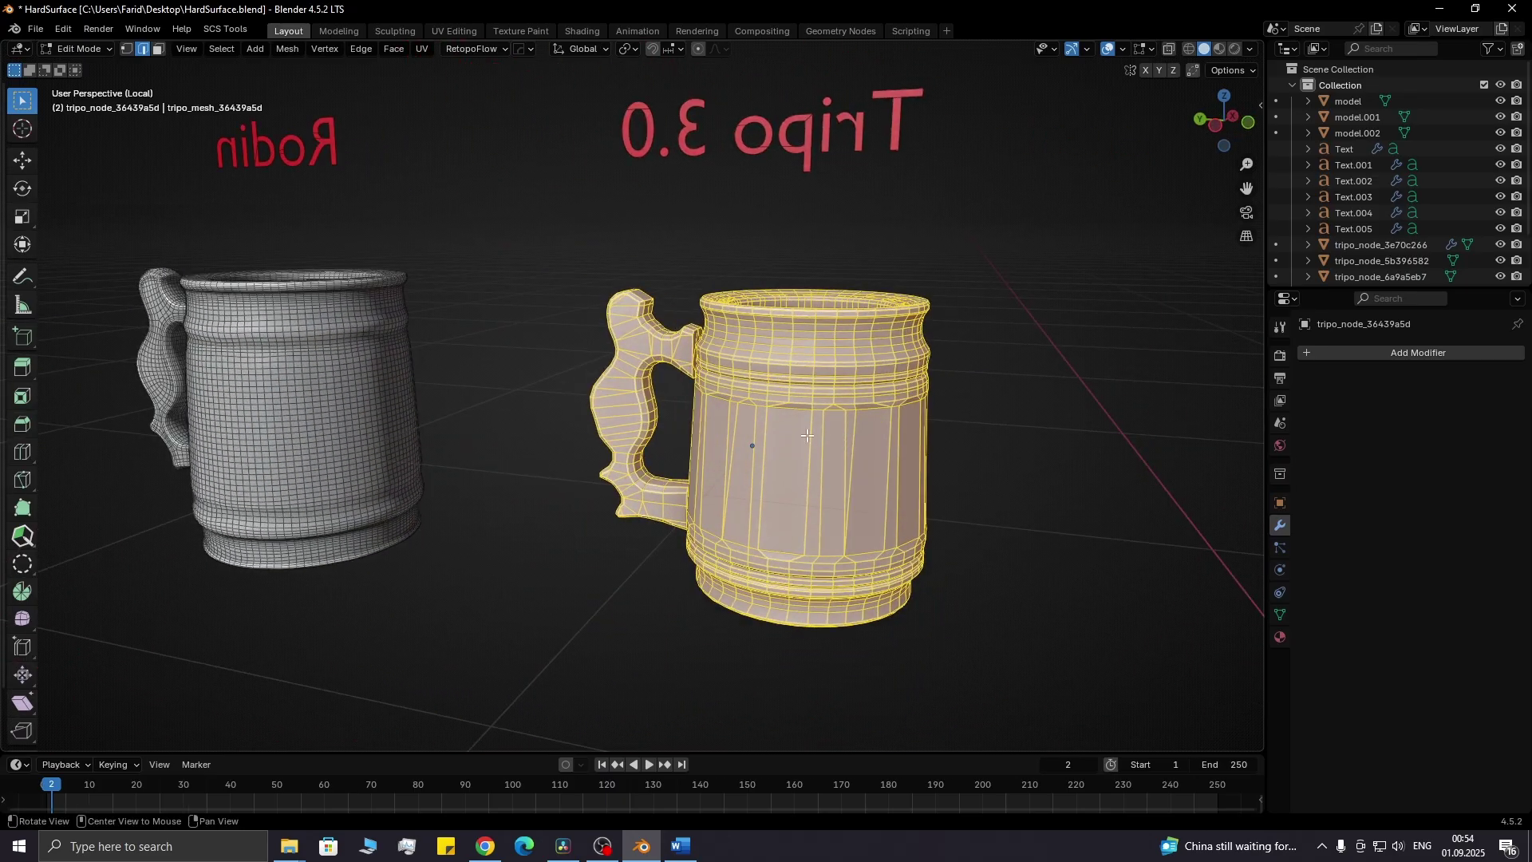
pyautogui.moveTo(808, 434); pyautogui.dragTo(600, 448, button='middle')
pyautogui.press('Tab')
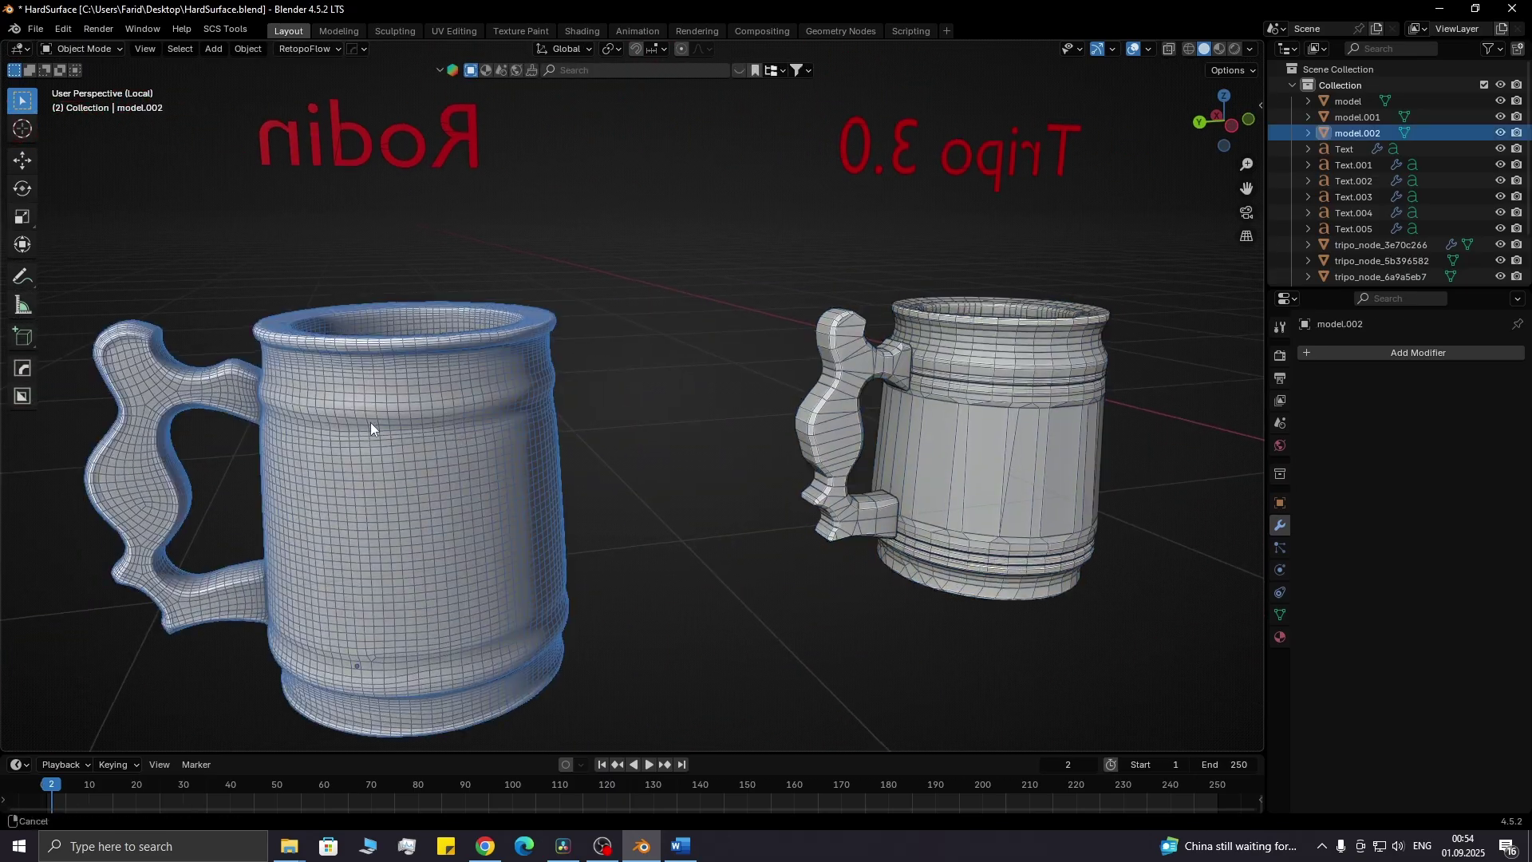
pyautogui.press('Tab')
pyautogui.moveTo(371, 423)
pyautogui.mouseDown(button='middle')
pyautogui.moveTo(688, 407)
pyautogui.moveTo(671, 396)
pyautogui.moveTo(626, 413)
pyautogui.mouseUp(button='middle')
pyautogui.press('Tab')
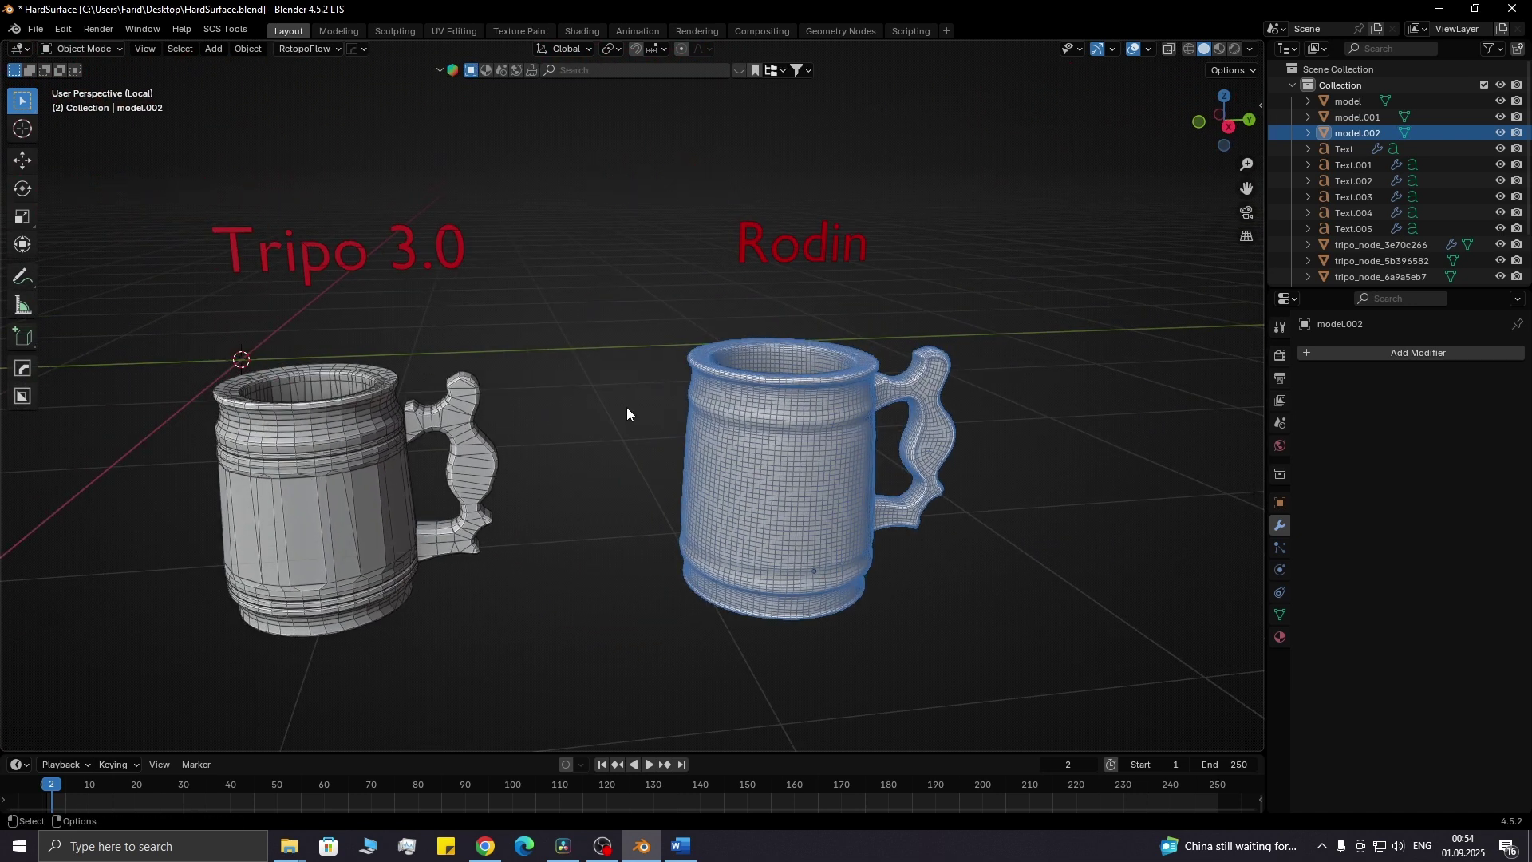
pyautogui.click(626, 413)
pyautogui.scroll(3, 617, 403)
pyautogui.moveTo(725, 364)
pyautogui.mouseDown(button='middle')
pyautogui.moveTo(521, 401)
pyautogui.moveTo(543, 446)
pyautogui.moveTo(462, 322)
pyautogui.moveTo(524, 294)
pyautogui.moveTo(478, 296)
pyautogui.moveTo(513, 388)
pyautogui.mouseUp(button='middle')
pyautogui.click(497, 423)
pyautogui.press('/')
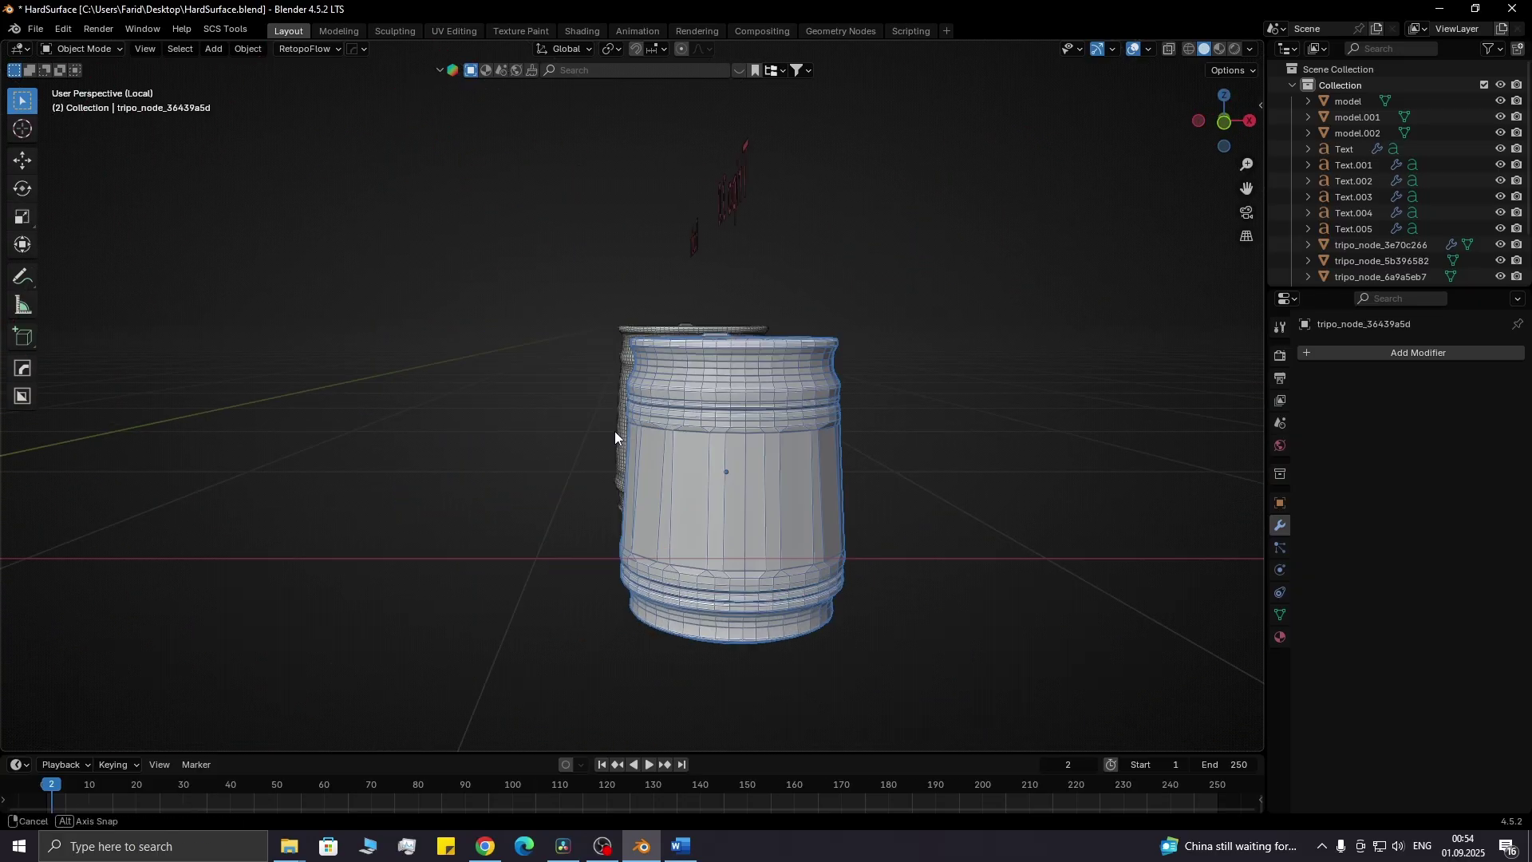
pyautogui.press('/')
pyautogui.moveTo(447, 428)
pyautogui.mouseDown(button='middle')
pyautogui.moveTo(755, 396)
pyautogui.moveTo(673, 441)
pyautogui.moveTo(430, 429)
pyautogui.moveTo(763, 435)
pyautogui.moveTo(495, 428)
pyautogui.moveTo(575, 453)
pyautogui.mouseUp(button='middle')
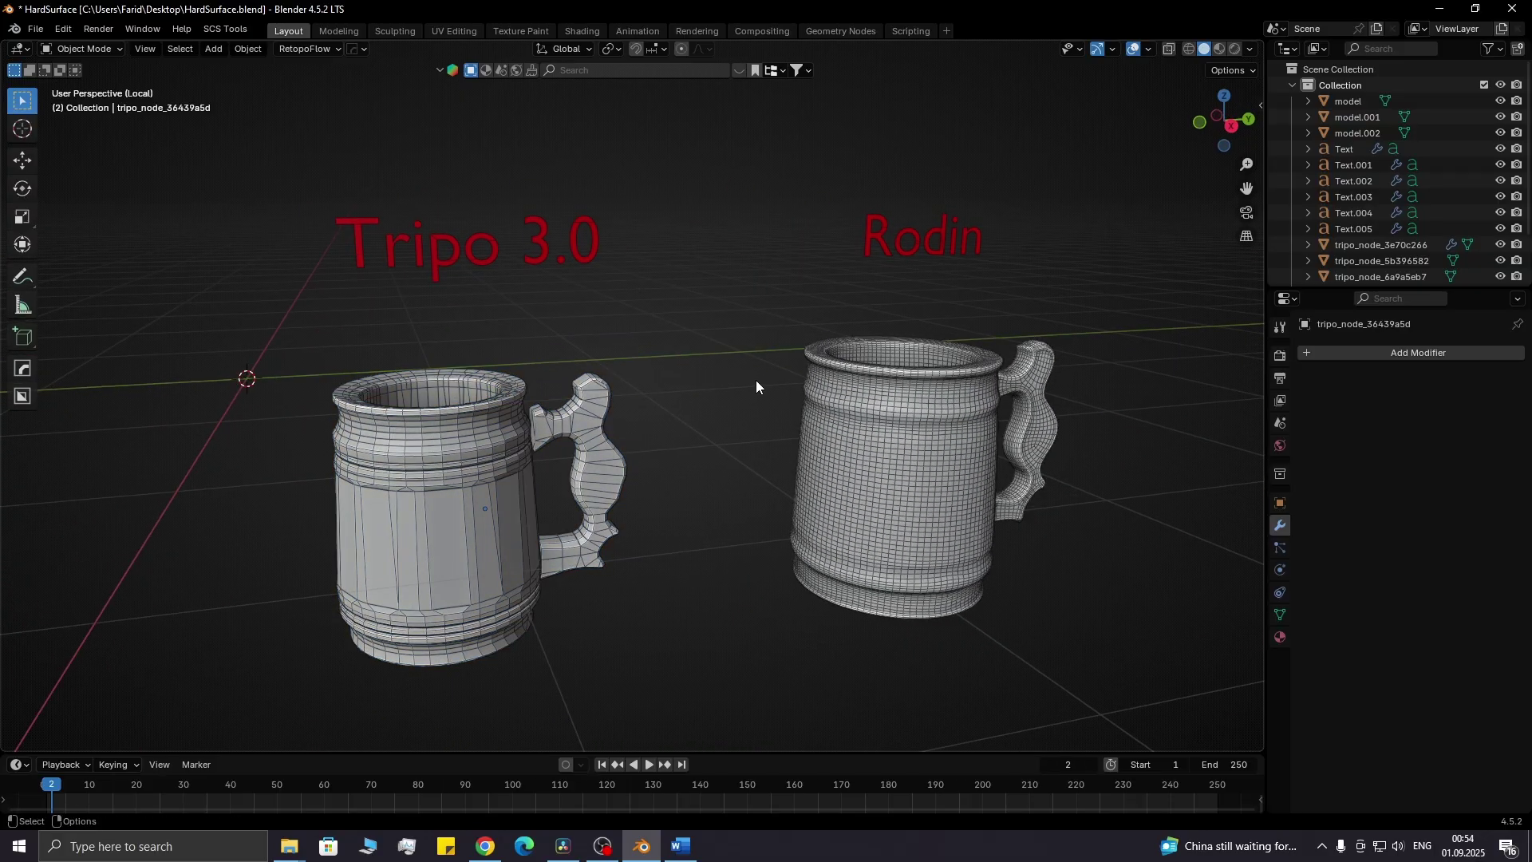
pyautogui.moveTo(755, 379)
pyautogui.mouseDown(button='middle')
pyautogui.moveTo(673, 389)
pyautogui.moveTo(678, 429)
pyautogui.mouseUp(button='middle')
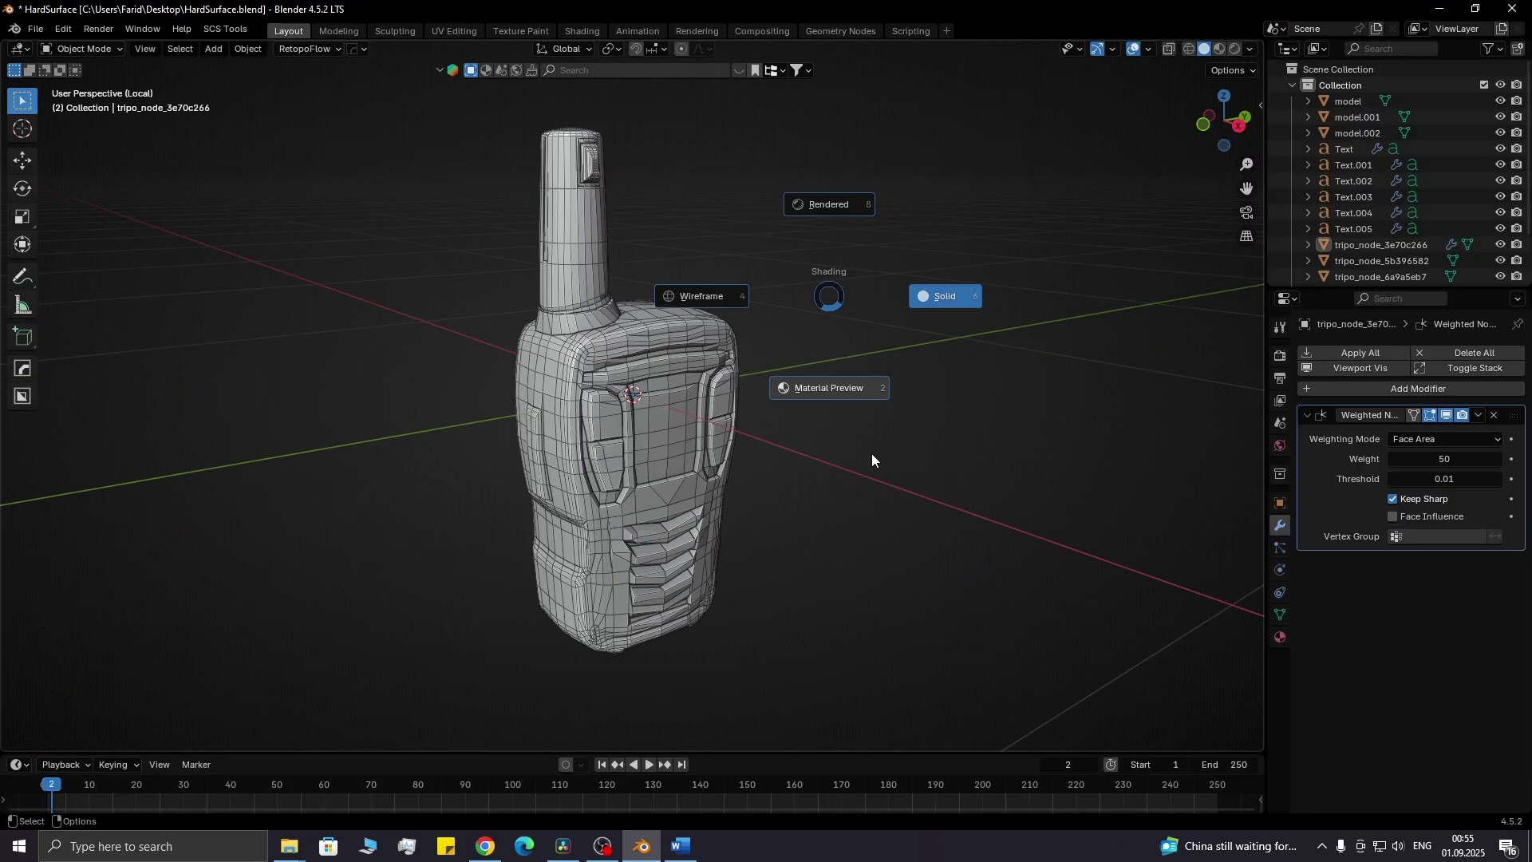
pyautogui.moveTo(872, 454); pyautogui.dragTo(857, 422, button='middle')
pyautogui.click(1138, 48)
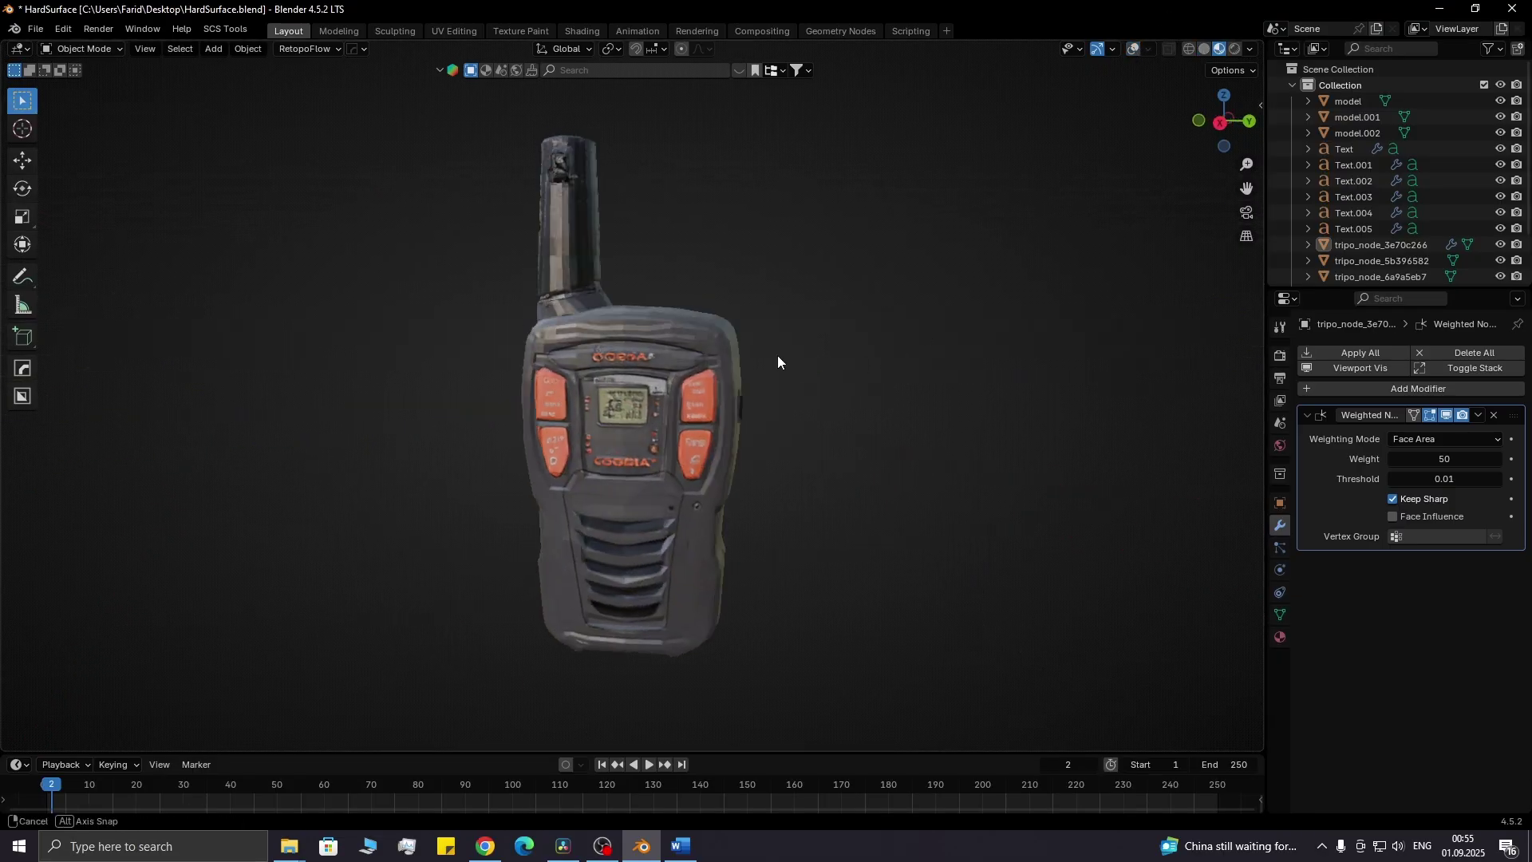
pyautogui.moveTo(777, 356); pyautogui.dragTo(478, 335, button='middle')
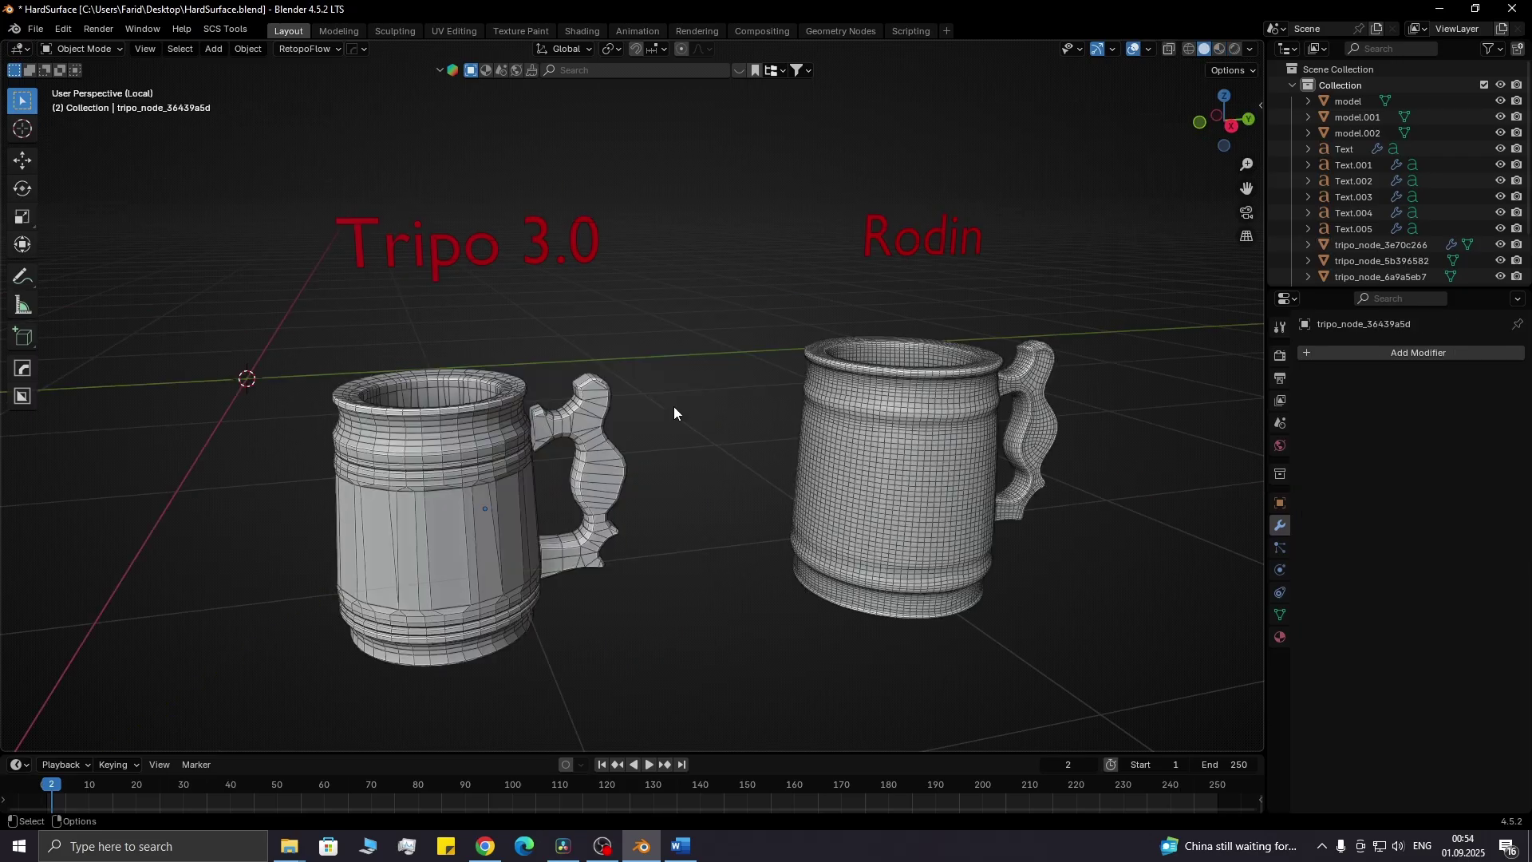
pyautogui.moveTo(673, 407); pyautogui.dragTo(677, 429, button='middle')
pyautogui.moveTo(663, 590); pyautogui.dragTo(677, 565, button='middle')
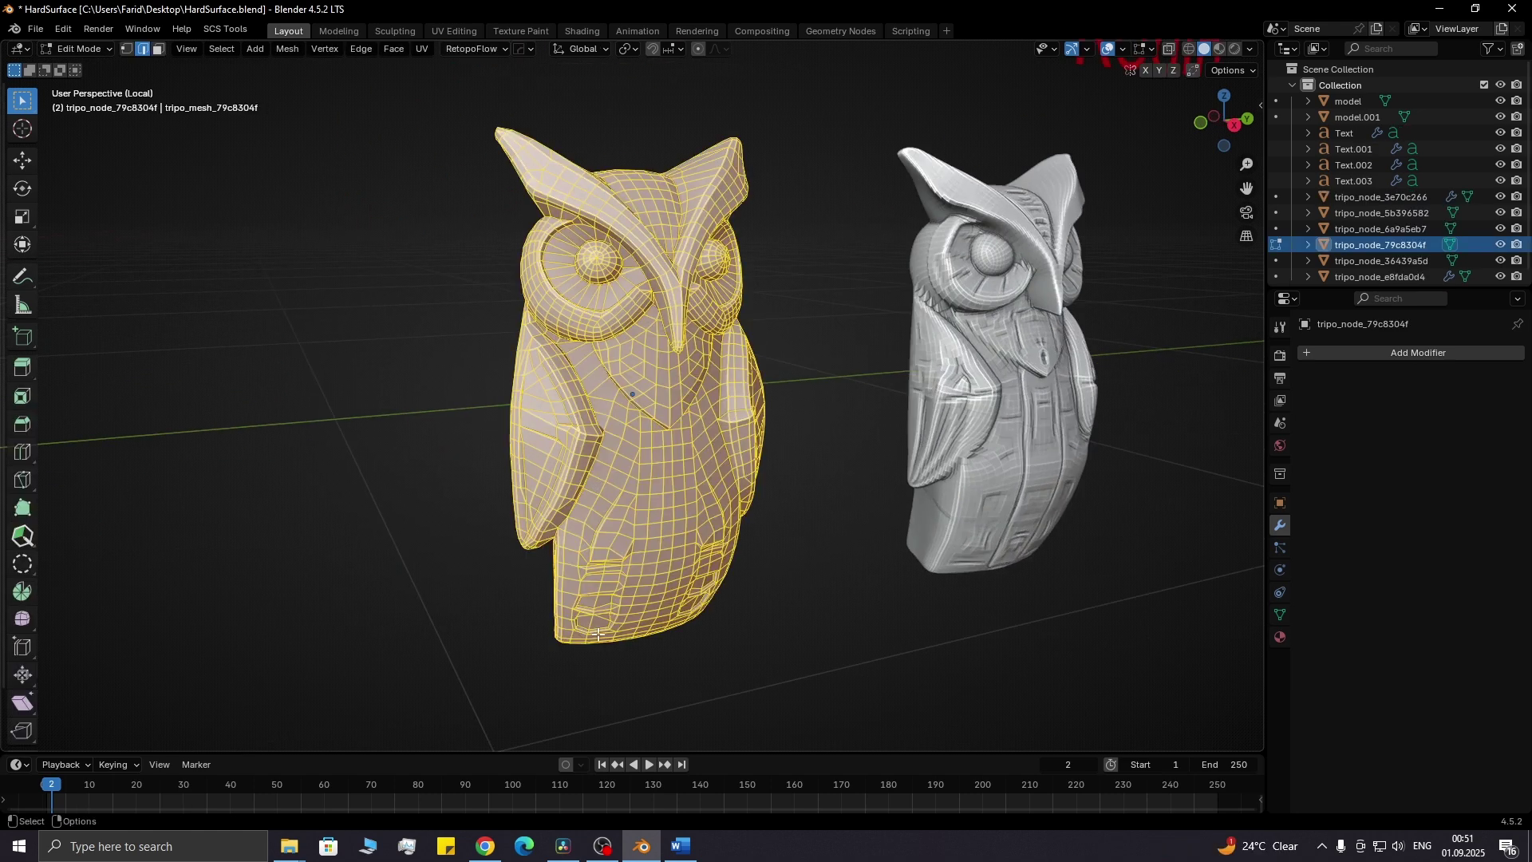
# Orbit from the owl's head to its flat cut-away back before moving to the messenger bags.
pyautogui.moveTo(596, 632)
pyautogui.mouseDown(button='middle')
pyautogui.moveTo(622, 600)
pyautogui.moveTo(575, 516)
pyautogui.mouseUp(button='middle')
pyautogui.scroll(4, 549, 462)
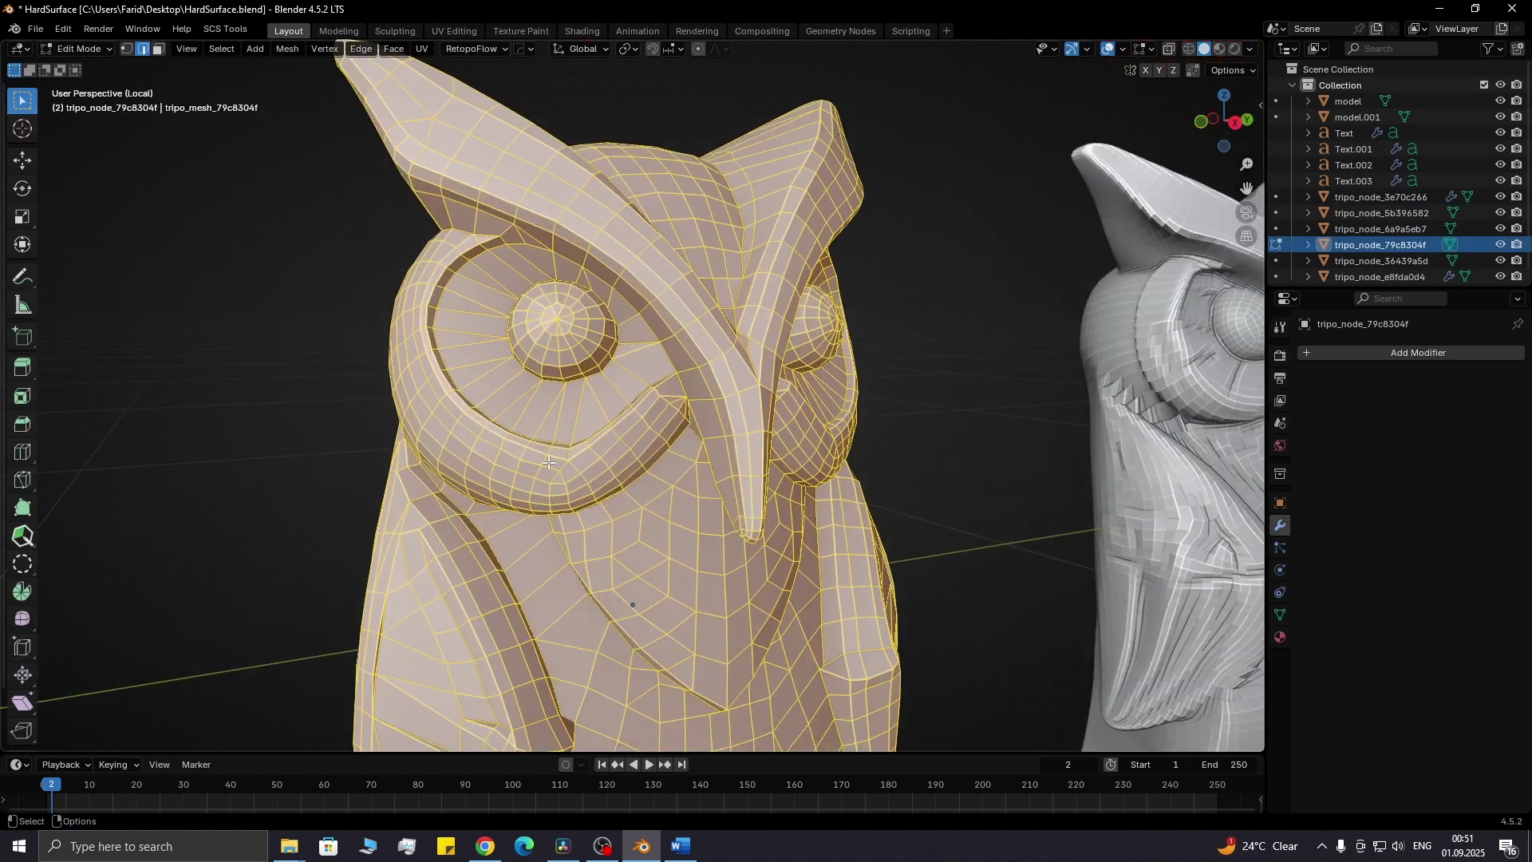
pyautogui.moveTo(549, 462)
pyautogui.mouseDown(button='middle')
pyautogui.moveTo(869, 455)
pyautogui.moveTo(867, 359)
pyautogui.moveTo(846, 308)
pyautogui.moveTo(814, 399)
pyautogui.moveTo(821, 378)
pyautogui.mouseUp(button='middle')
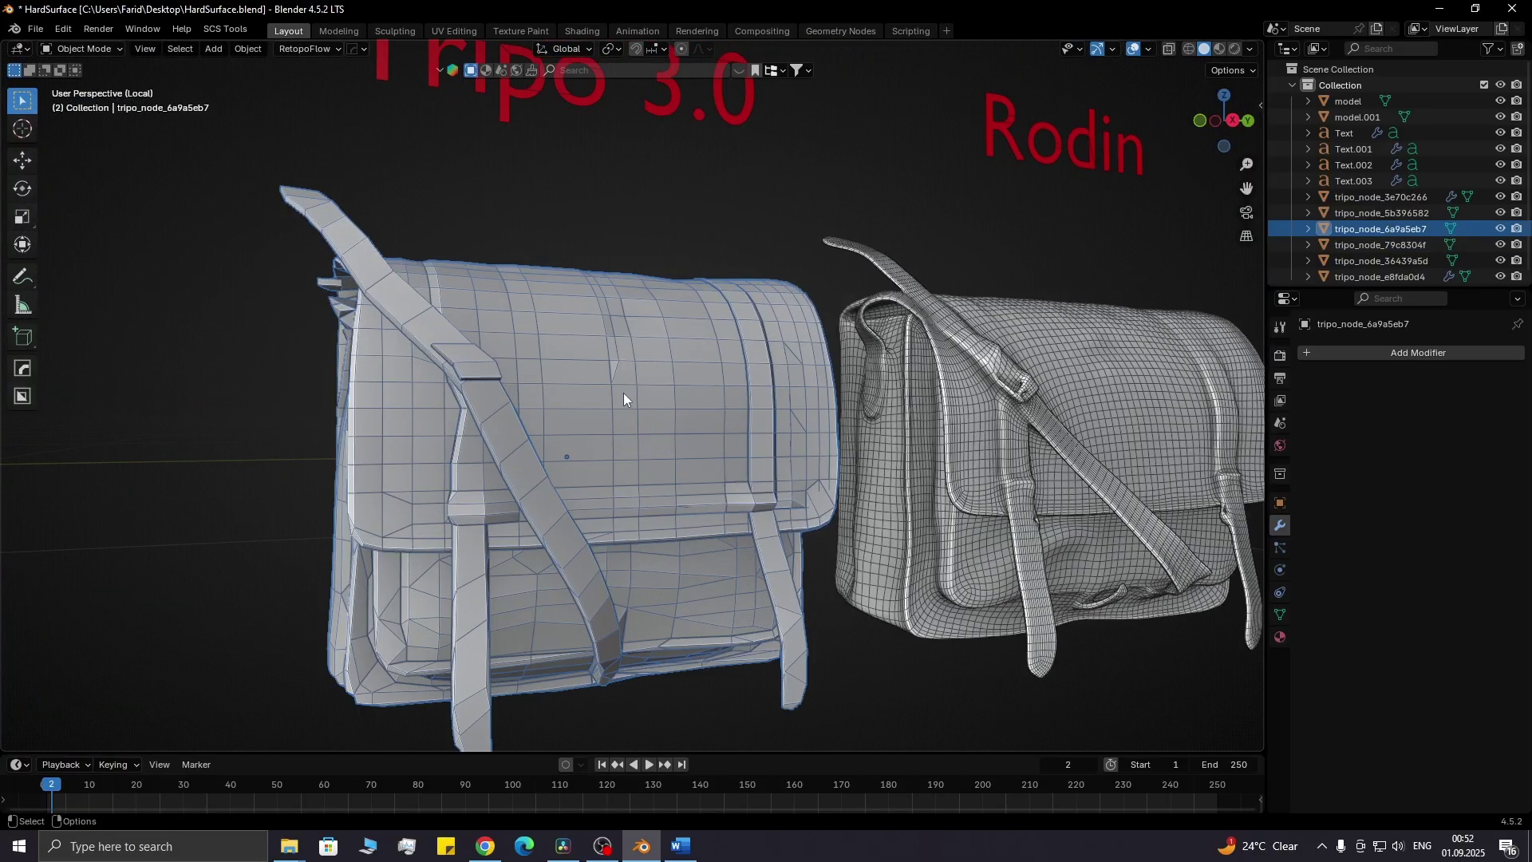
# Select the Rodin messenger bag and leave local view so both bags are visible.
pyautogui.moveTo(624, 399); pyautogui.dragTo(625, 296, button='middle')
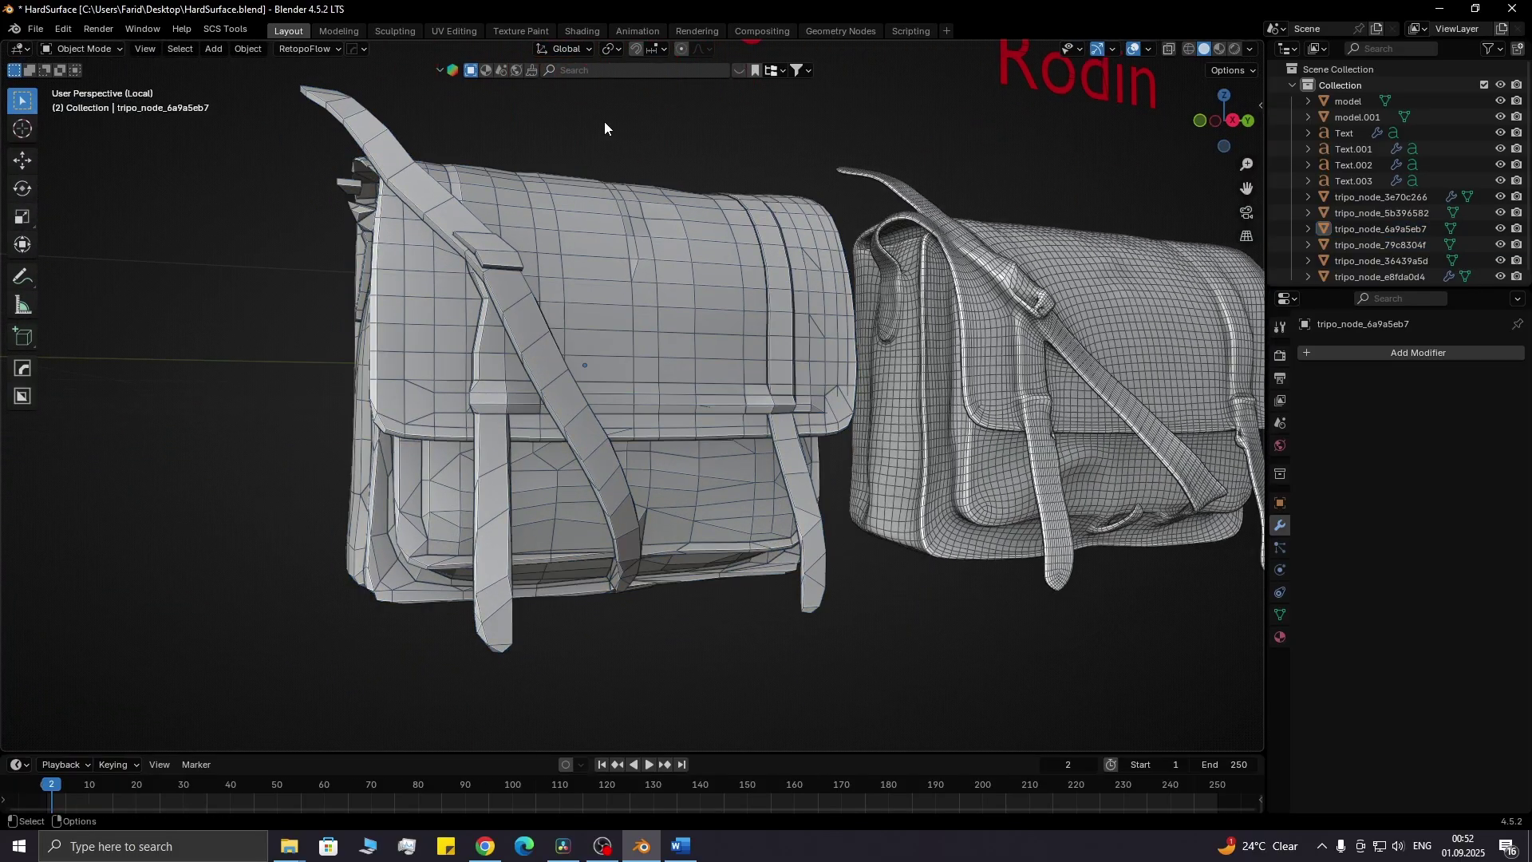
pyautogui.moveTo(604, 122); pyautogui.dragTo(459, 284, button='middle')
pyautogui.press('Tab')
pyautogui.press('Tab')
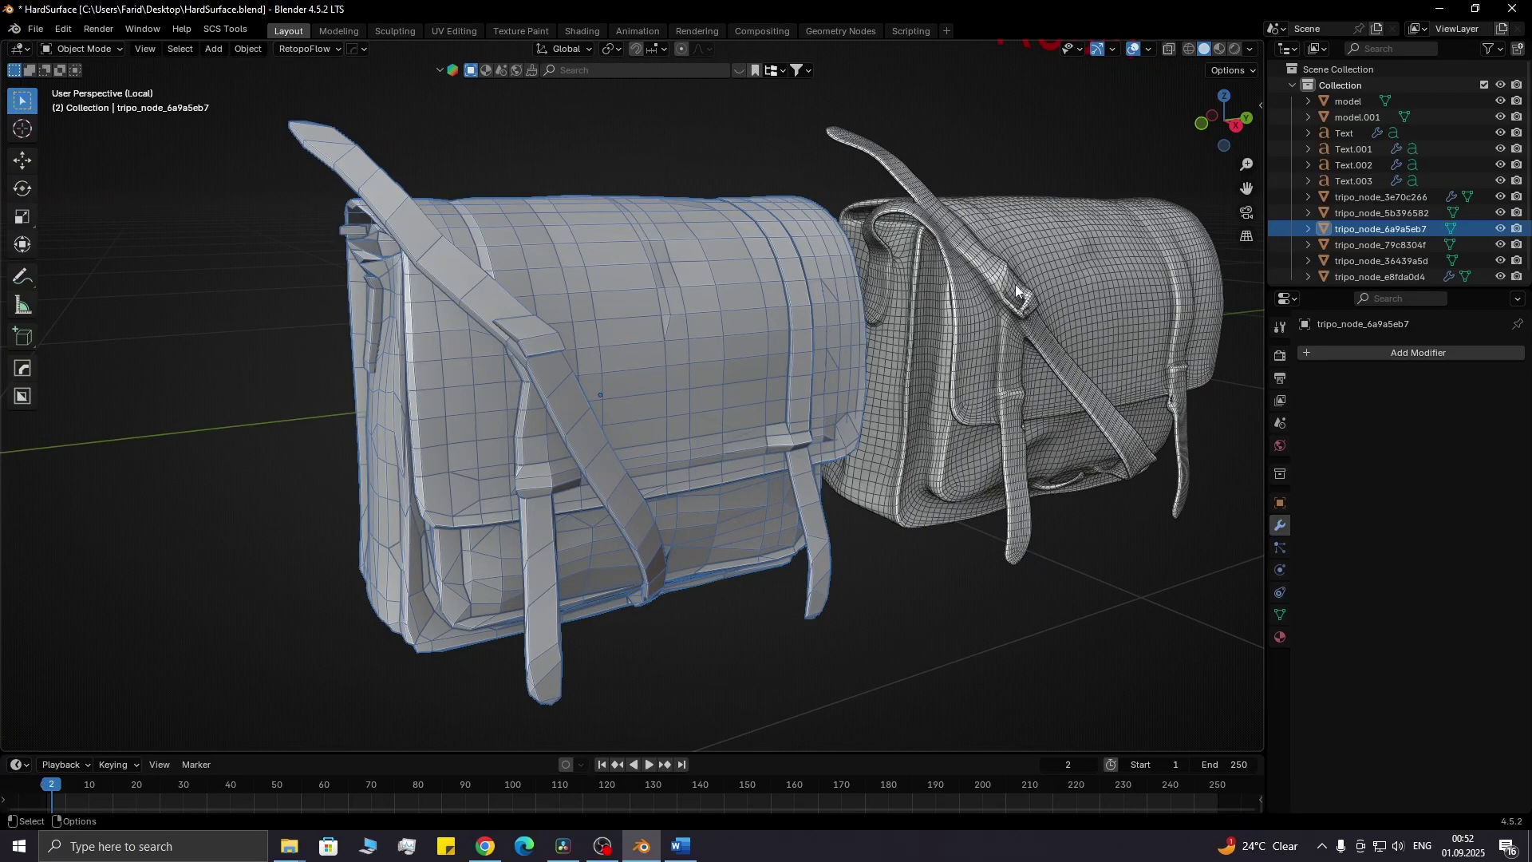
pyautogui.click(1015, 285)
pyautogui.moveTo(1000, 283); pyautogui.dragTo(497, 314, button='middle')
pyautogui.press('KP_Divide')
pyautogui.moveTo(353, 306); pyautogui.dragTo(643, 368, button='middle')
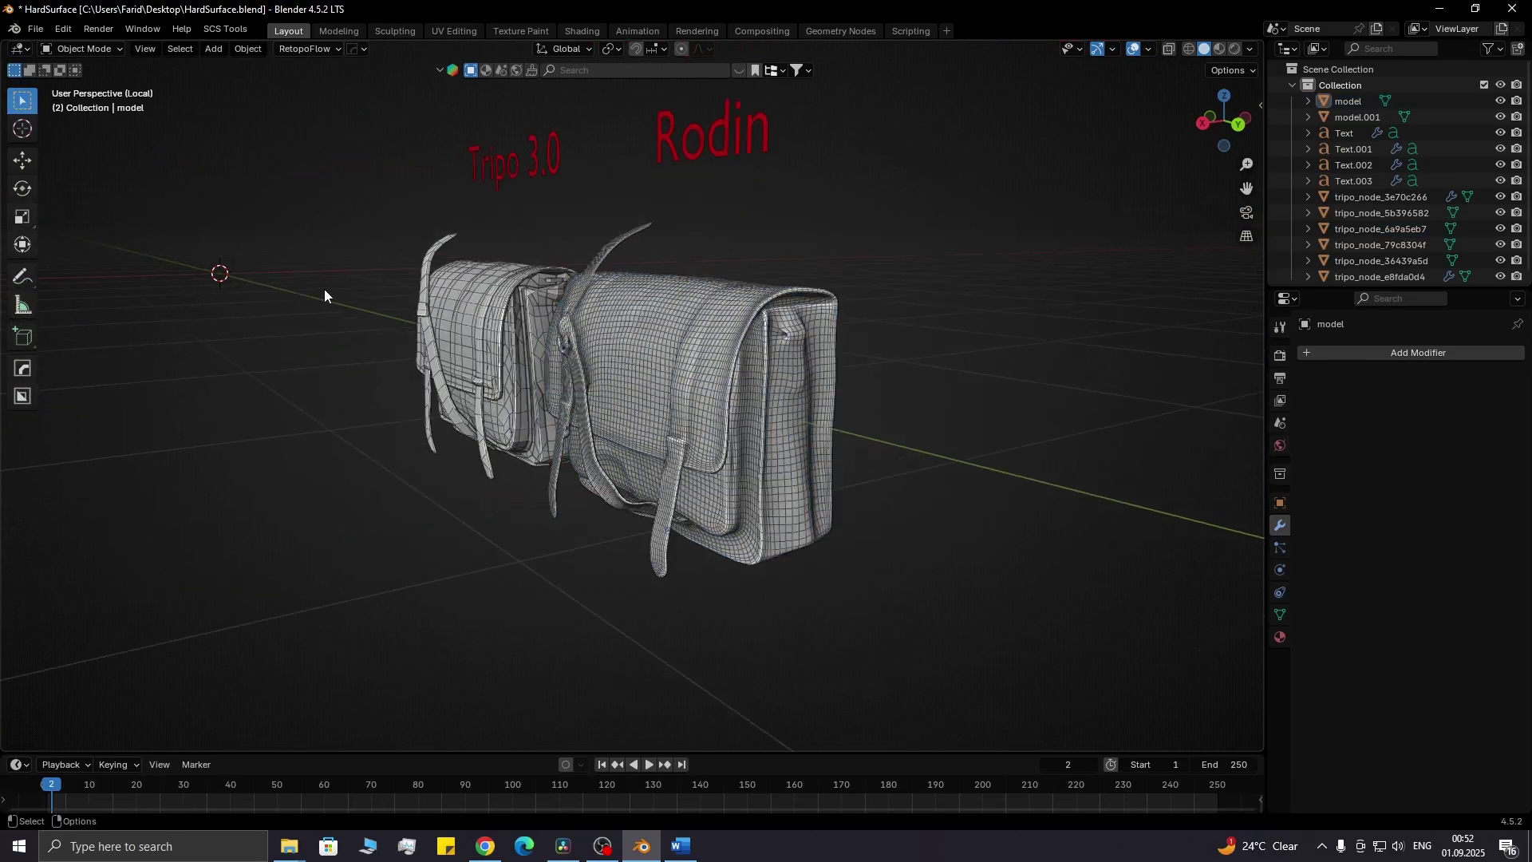
# Move the Rodin bag along the X axis so it sits apart from the Tripo 3.0 bag.
pyautogui.press('g')
pyautogui.press('x')
pyautogui.click(742, 383)
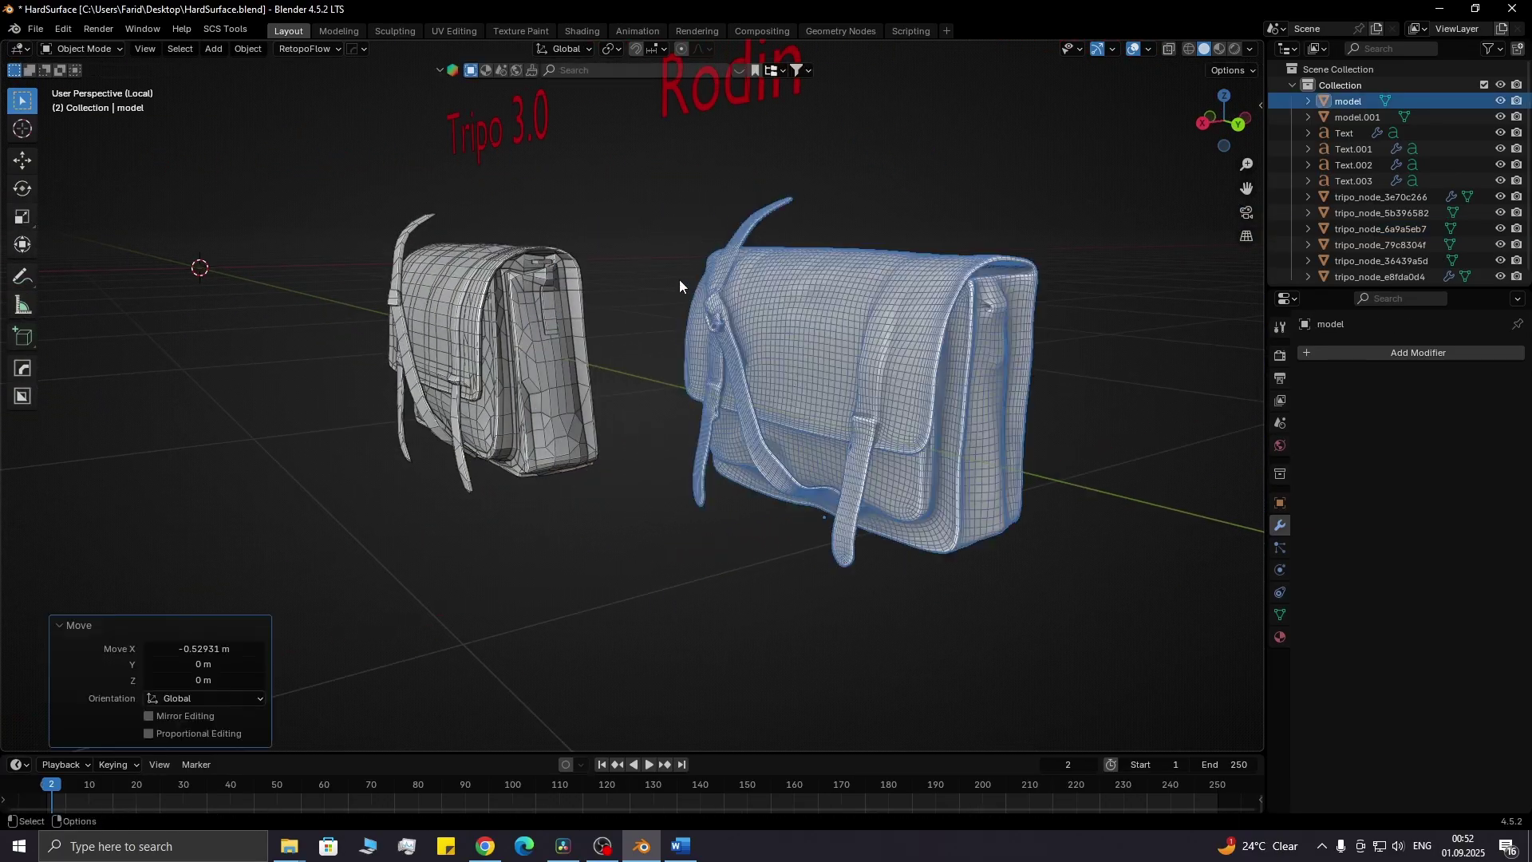
pyautogui.moveTo(679, 280)
pyautogui.mouseDown(button='middle')
pyautogui.moveTo(539, 387)
pyautogui.moveTo(596, 387)
pyautogui.moveTo(463, 380)
pyautogui.moveTo(795, 397)
pyautogui.moveTo(841, 379)
pyautogui.moveTo(622, 410)
pyautogui.moveTo(761, 414)
pyautogui.moveTo(668, 420)
pyautogui.mouseUp(button='middle')
pyautogui.scroll(3, 479, 379)
pyautogui.scroll(2, 608, 416)
# Preview both bags in Material Preview, return to solid shading and view them front-on side by side.
pyautogui.press('z')
pyautogui.click(713, 527)
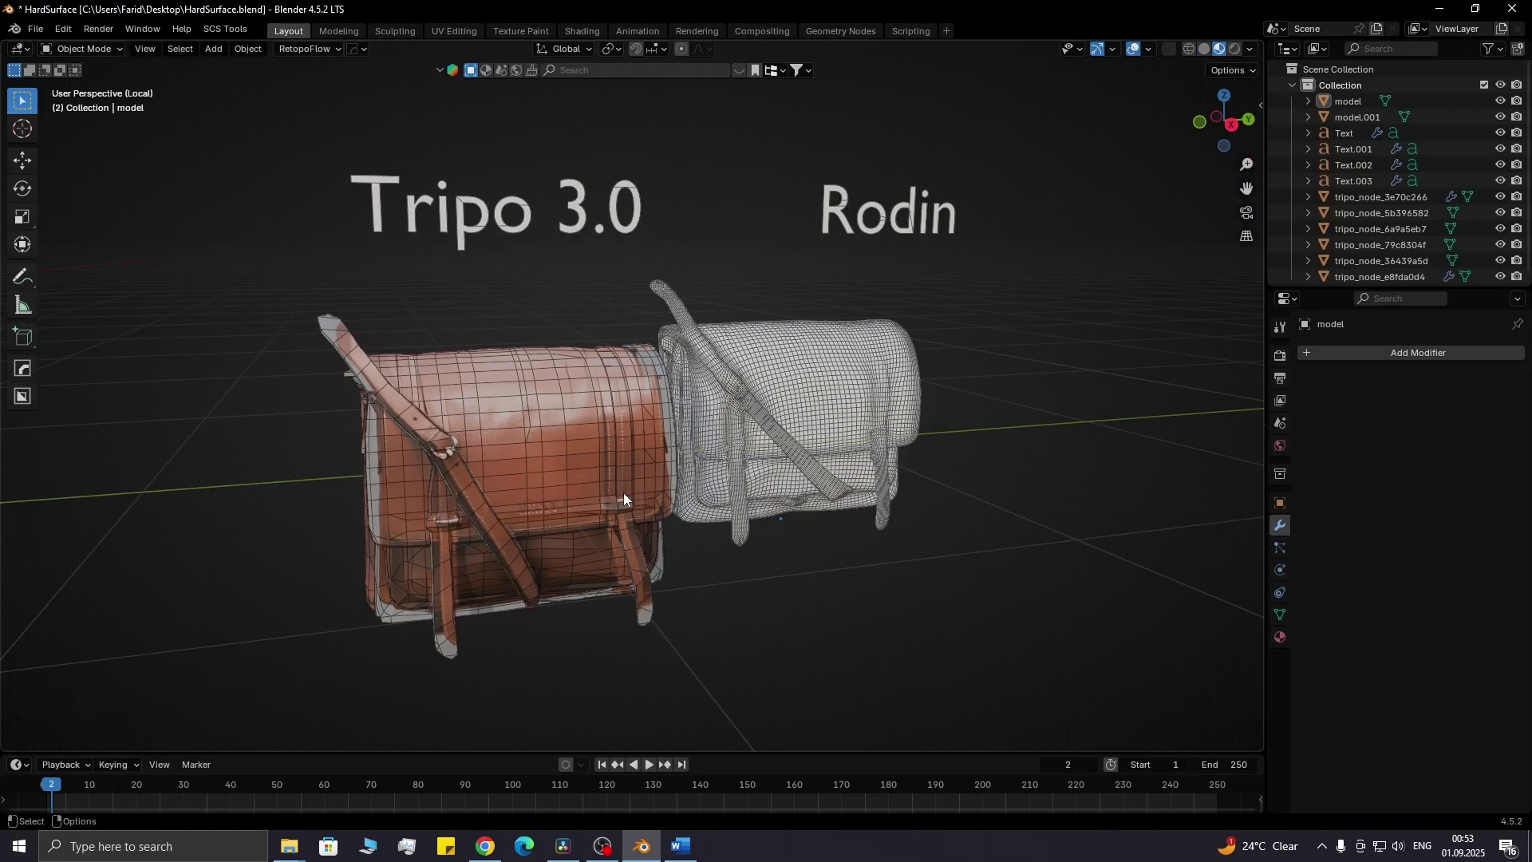
pyautogui.hotkey('shift', 'z')
pyautogui.click(595, 459)
pyautogui.moveTo(594, 459)
pyautogui.mouseDown(button='middle')
pyautogui.moveTo(722, 322)
pyautogui.moveTo(721, 307)
pyautogui.moveTo(659, 296)
pyautogui.moveTo(656, 354)
pyautogui.moveTo(833, 453)
pyautogui.moveTo(995, 418)
pyautogui.moveTo(1154, 419)
pyautogui.mouseUp(button='middle')
pyautogui.click(730, 380)
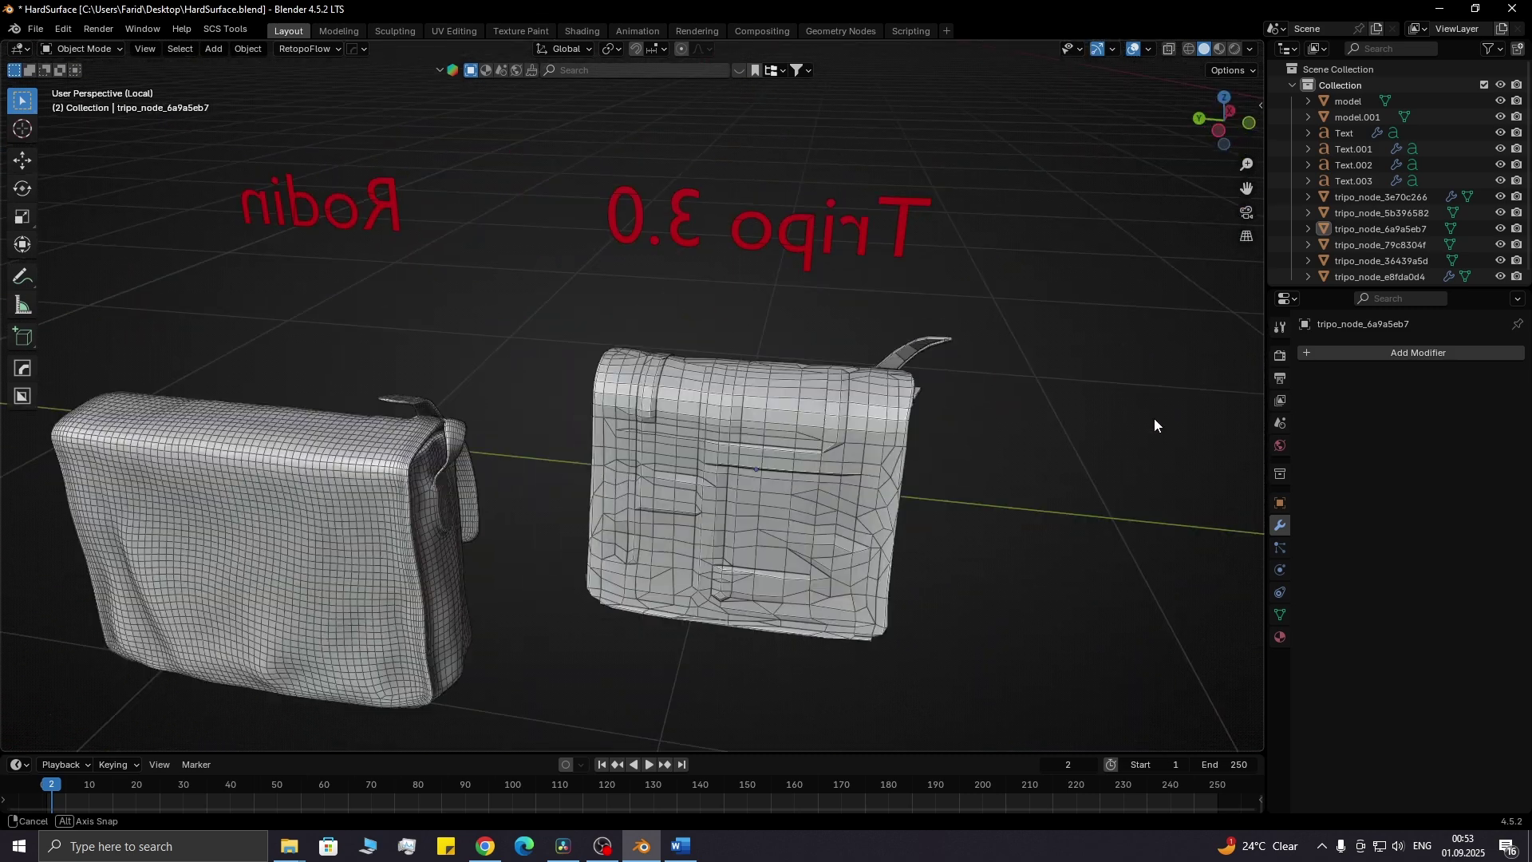
pyautogui.moveTo(576, 435)
pyautogui.mouseDown(button='middle')
pyautogui.moveTo(813, 416)
pyautogui.moveTo(718, 423)
pyautogui.moveTo(671, 404)
pyautogui.mouseUp(button='middle')
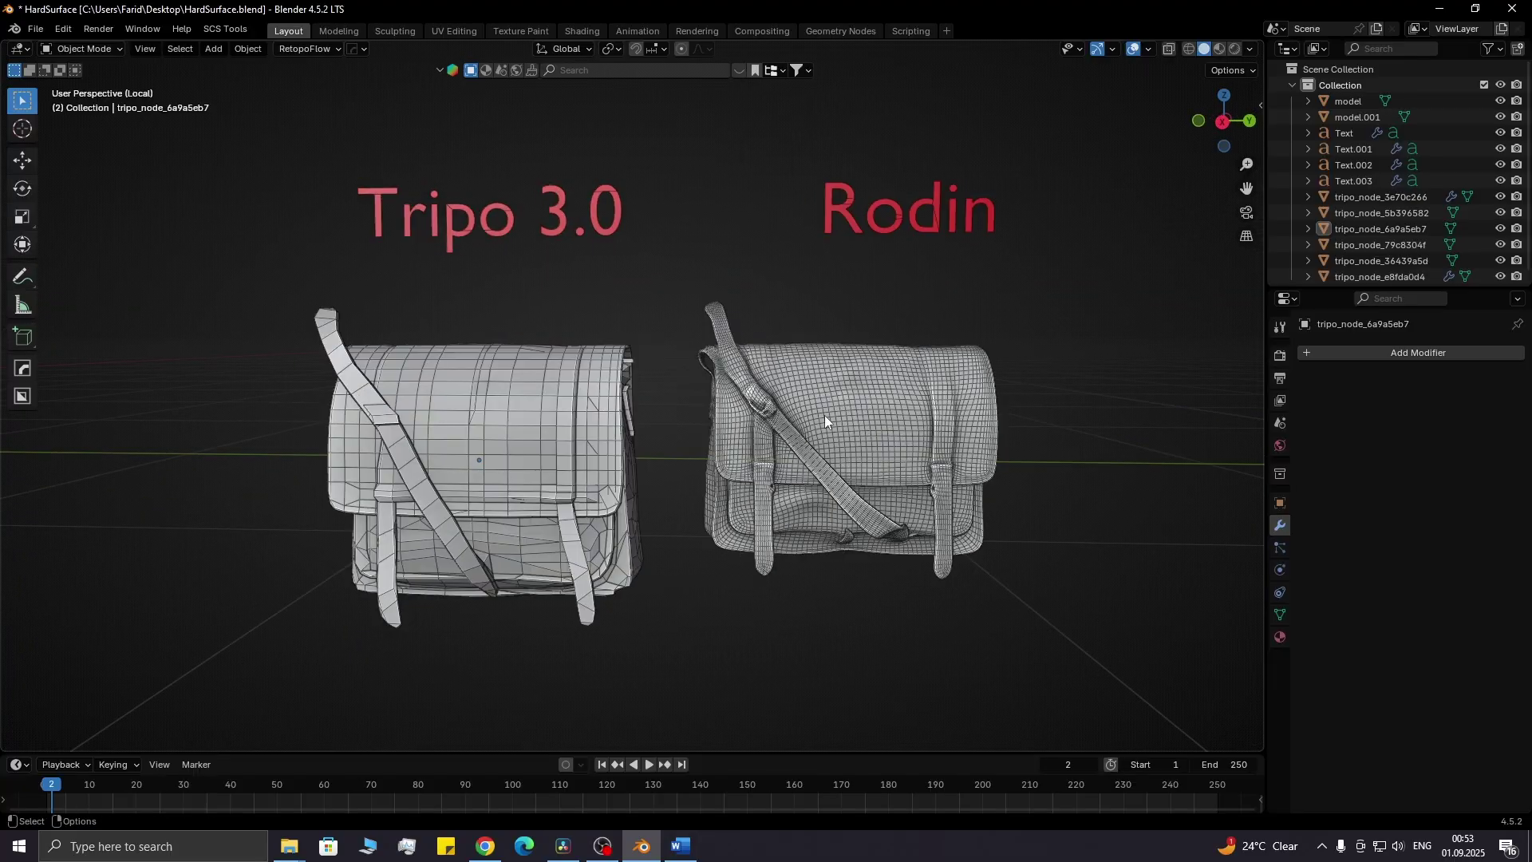